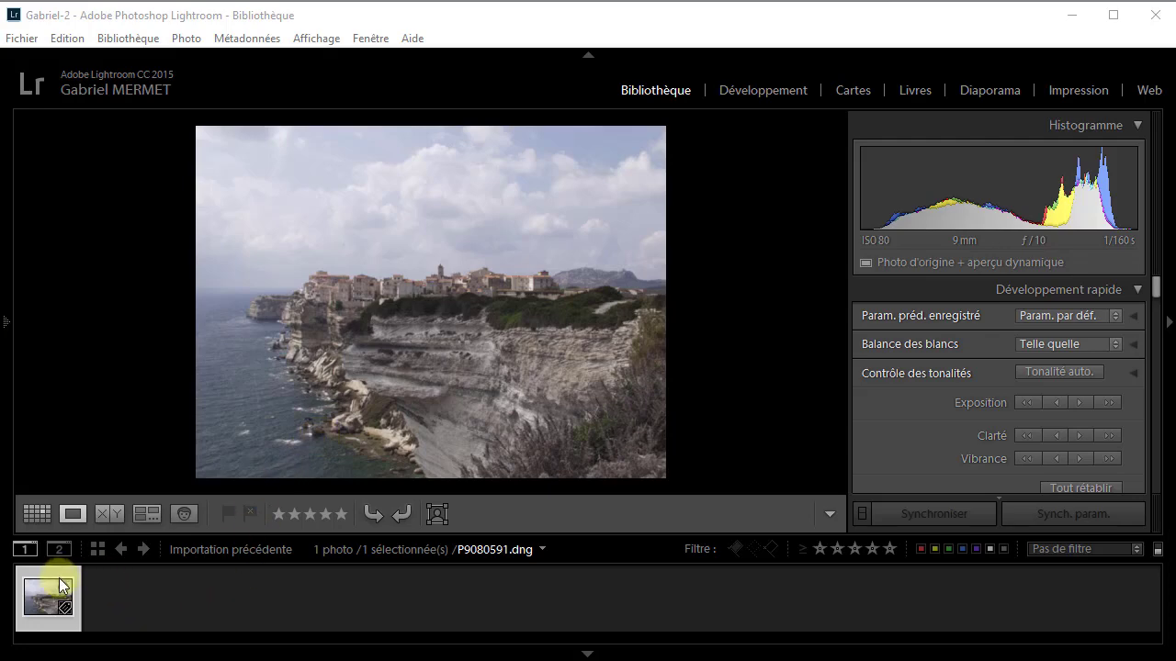
- Open a copy of the cliff photo with the Lightroom corrections in Color Efex Pro 4, using the ProPhoto RVB colour space
{"action": "right_click", "coordinate": [39, 604]}
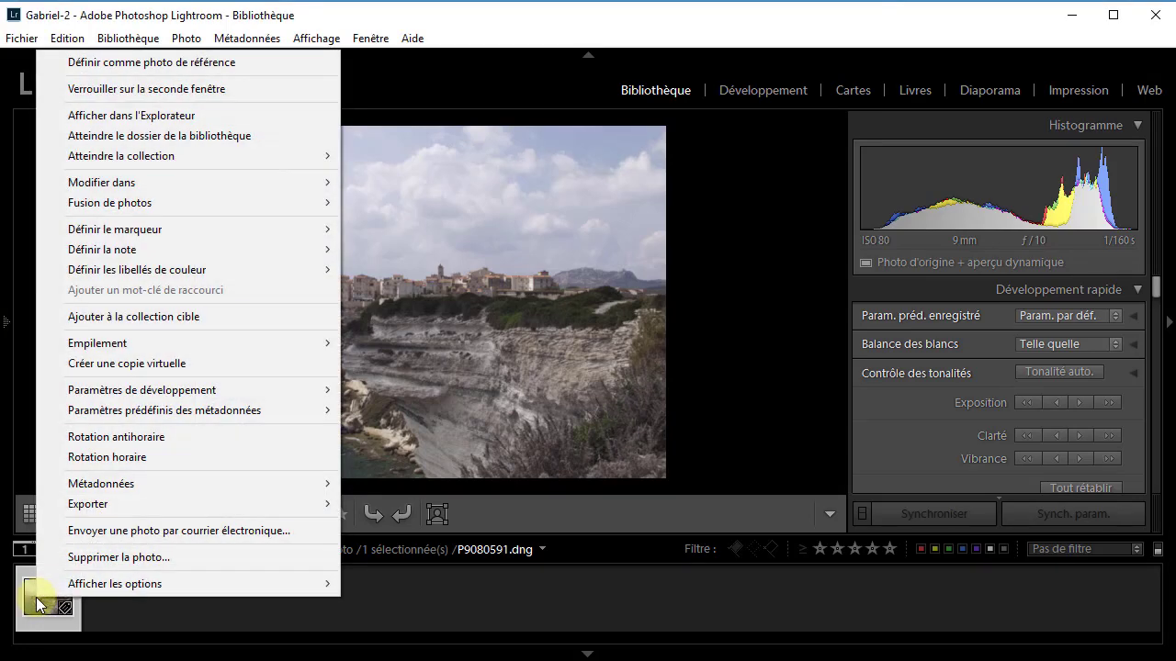
{"action": "mouse_move", "coordinate": [160, 185]}
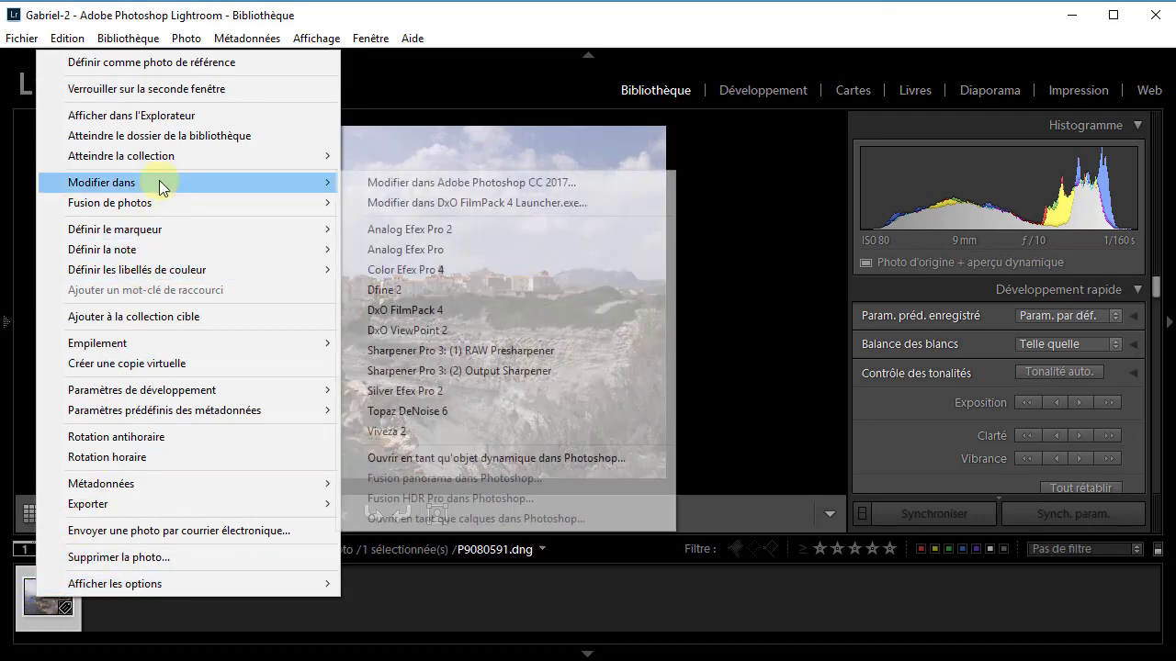
{"action": "left_click", "coordinate": [464, 270]}
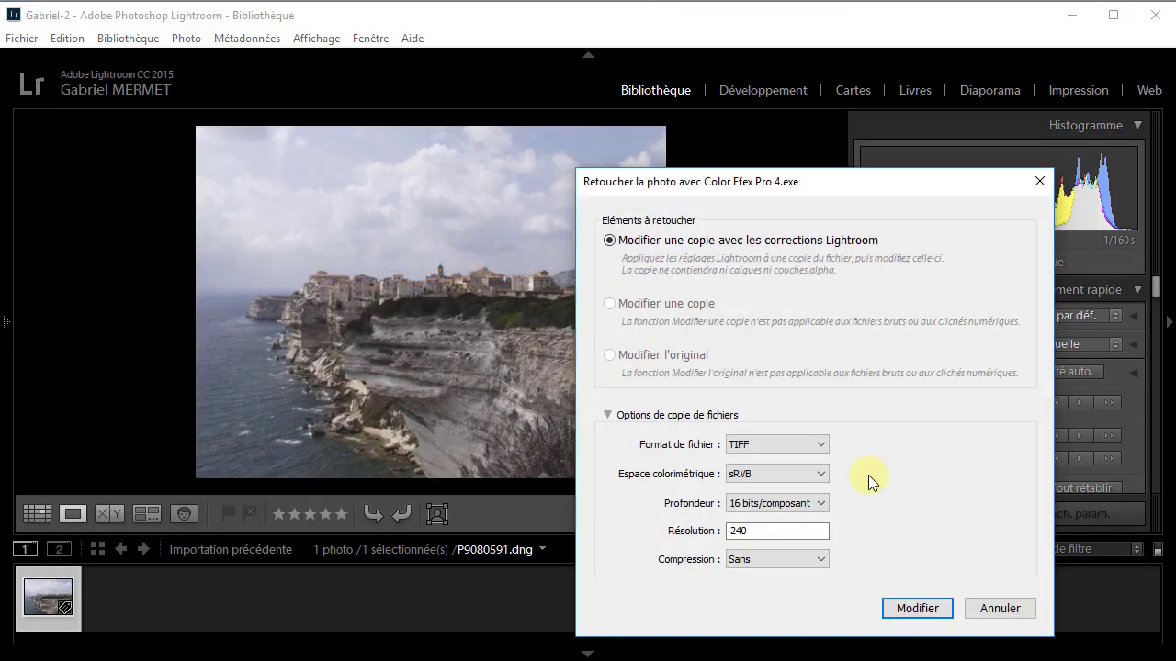
{"action": "left_click", "coordinate": [820, 479]}
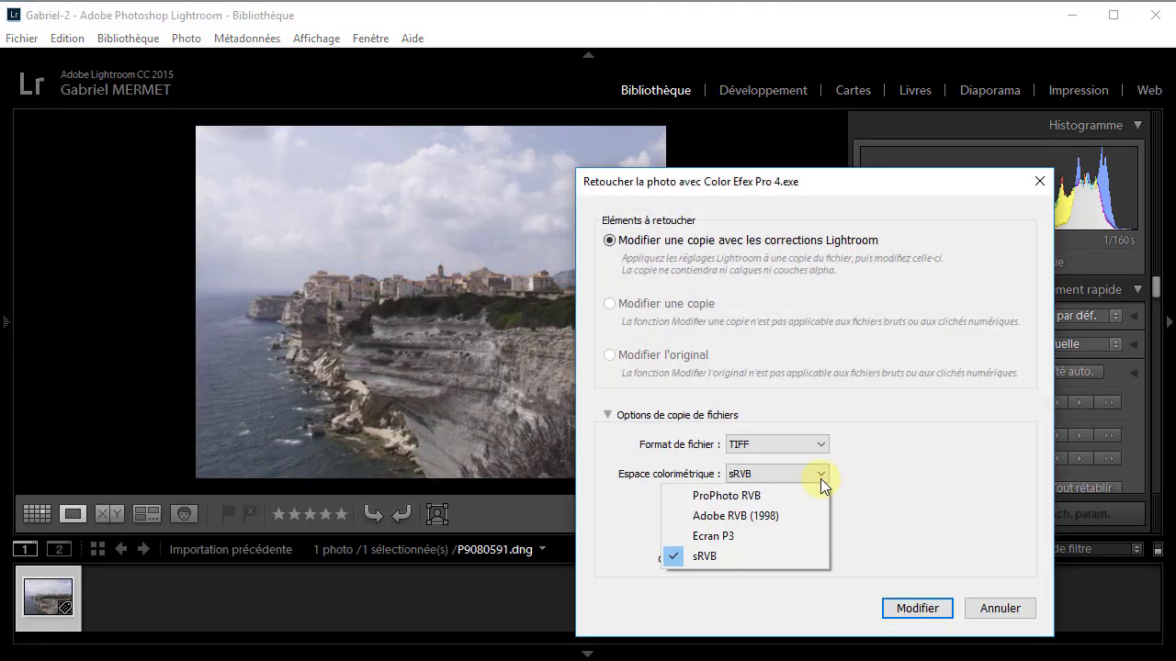
{"action": "left_click", "coordinate": [765, 496]}
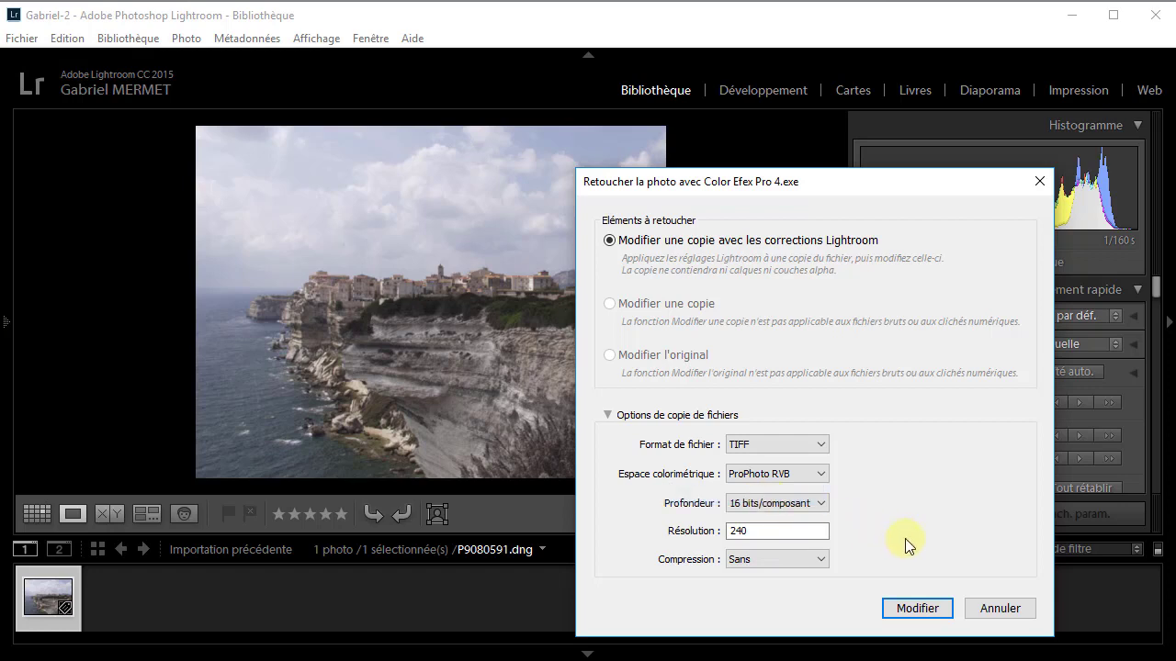
{"action": "left_click", "coordinate": [933, 607]}
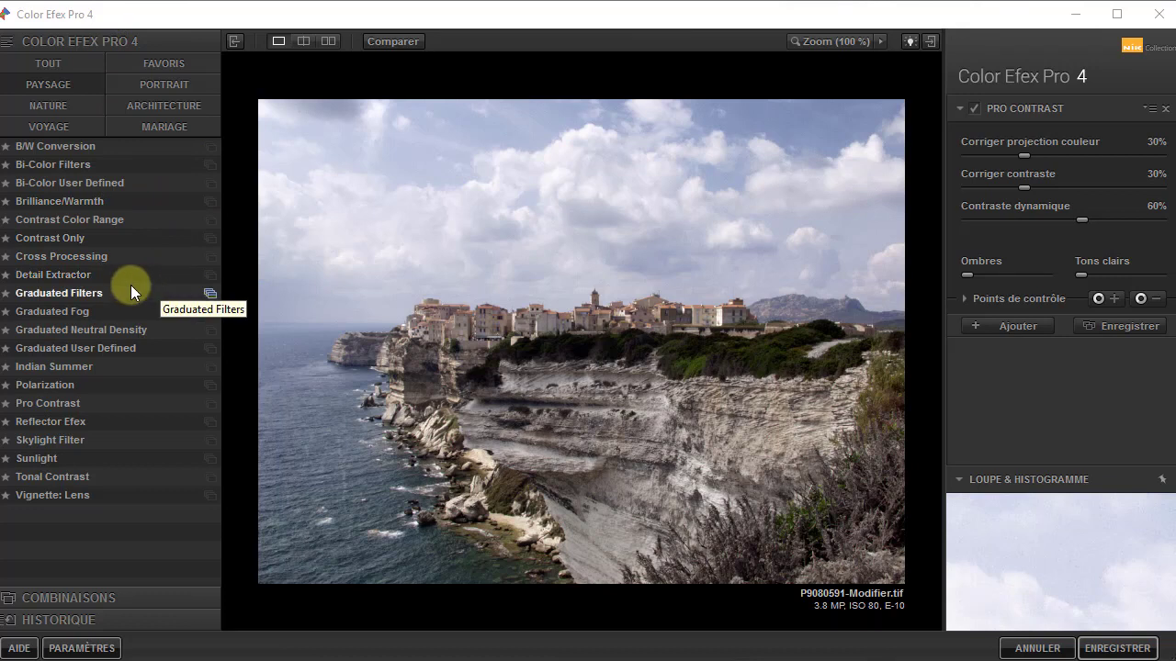
- Browse the filters in the Tout, Paysage, Nature, Voyage, Portrait, Architecture and Mariage categories, ending on Paysage
{"action": "left_click", "coordinate": [44, 63]}
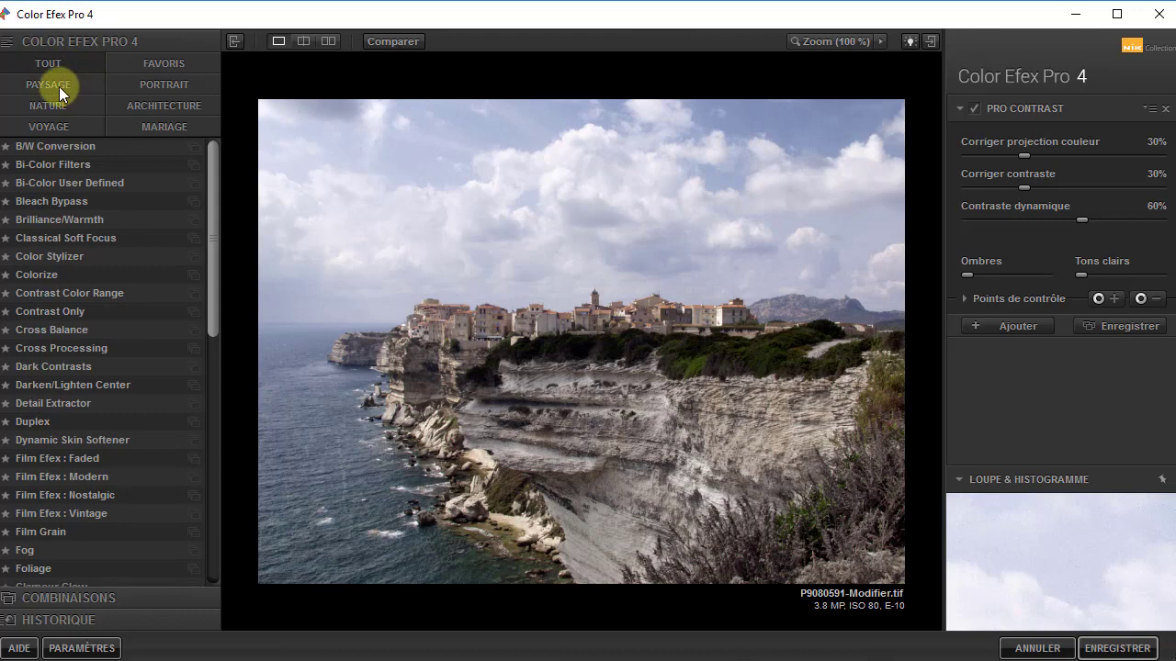
{"action": "left_click", "coordinate": [59, 87]}
{"action": "left_click", "coordinate": [65, 103]}
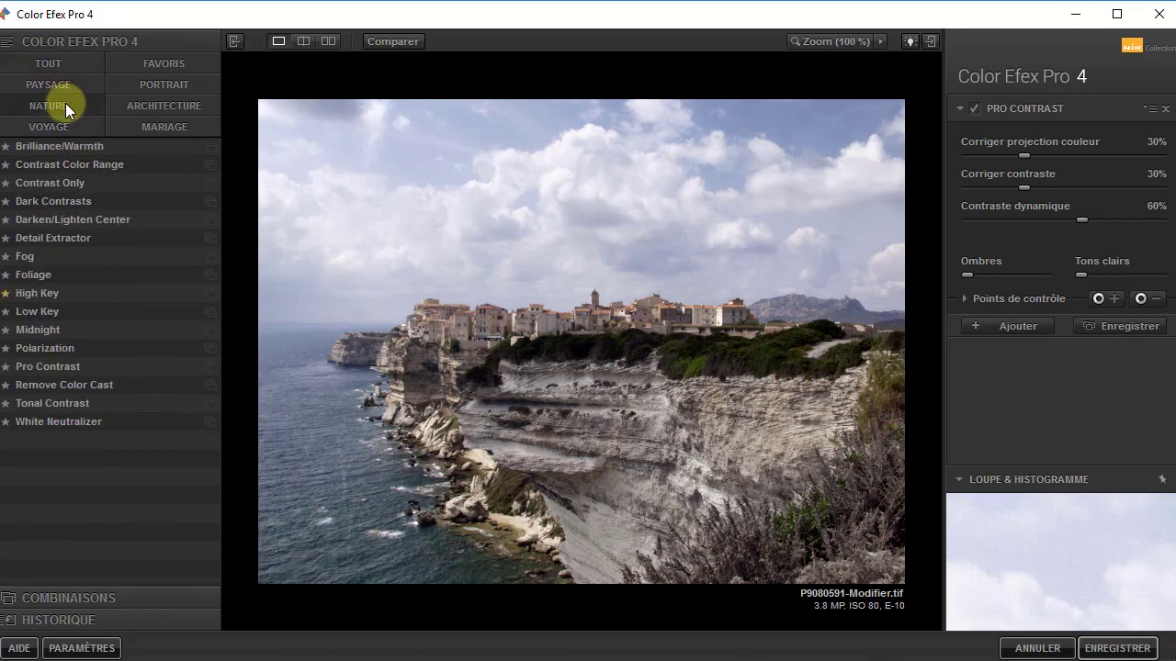
{"action": "left_click", "coordinate": [75, 129]}
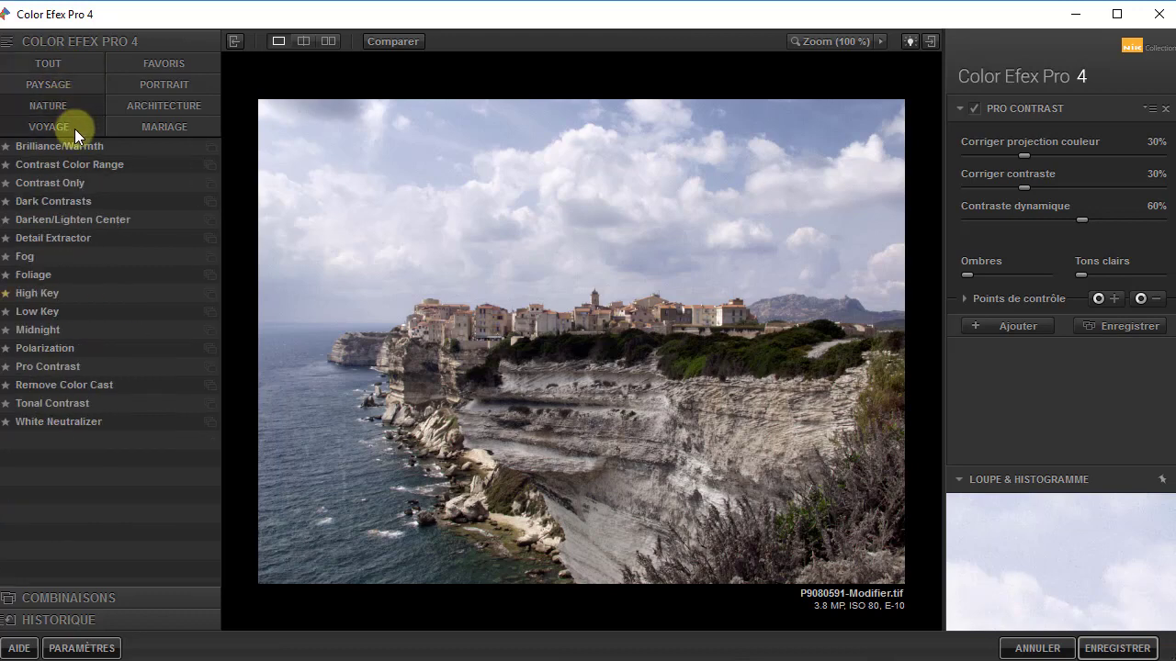
{"action": "left_click", "coordinate": [174, 83]}
{"action": "left_click", "coordinate": [184, 104]}
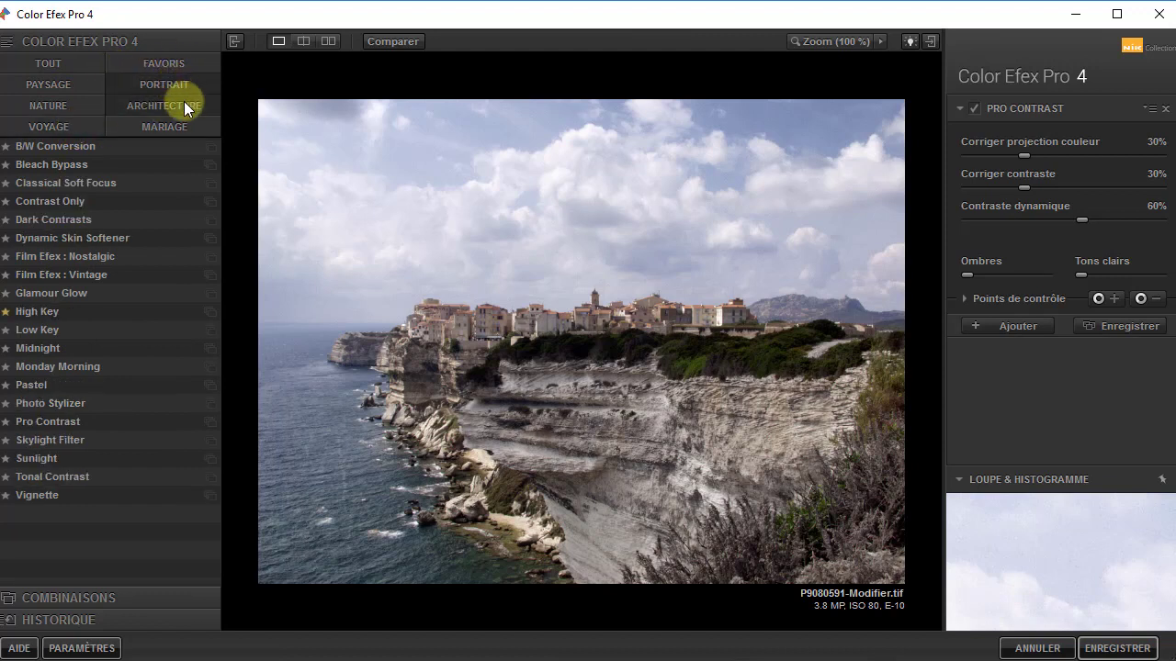
{"action": "left_click", "coordinate": [185, 126]}
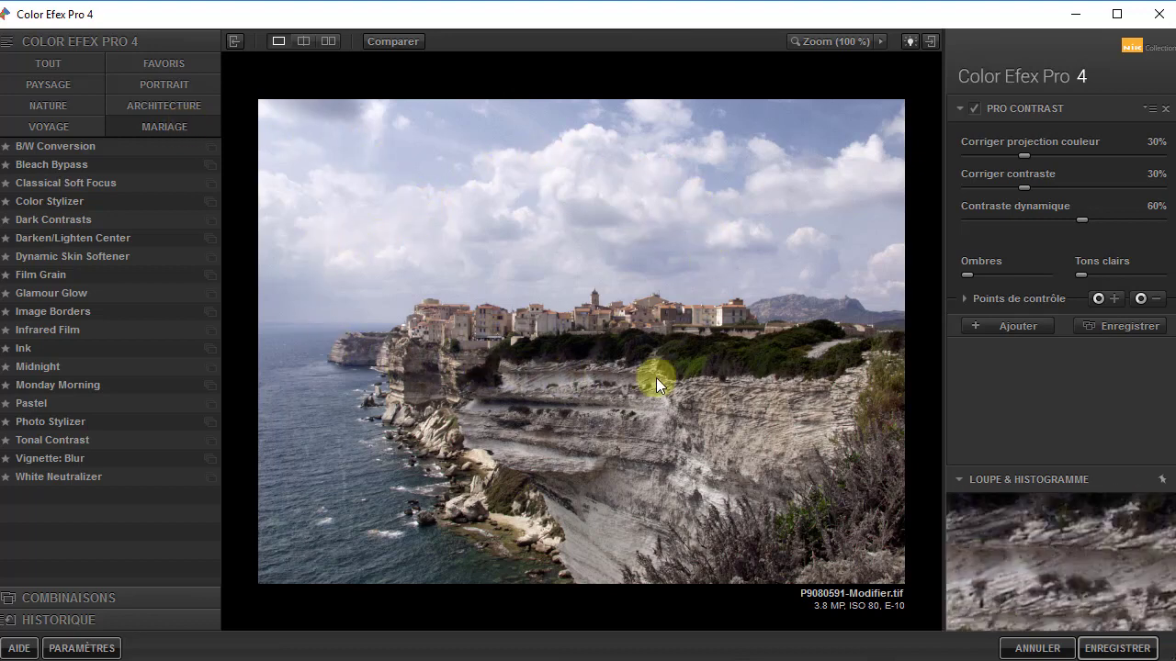
{"action": "left_click", "coordinate": [52, 86]}
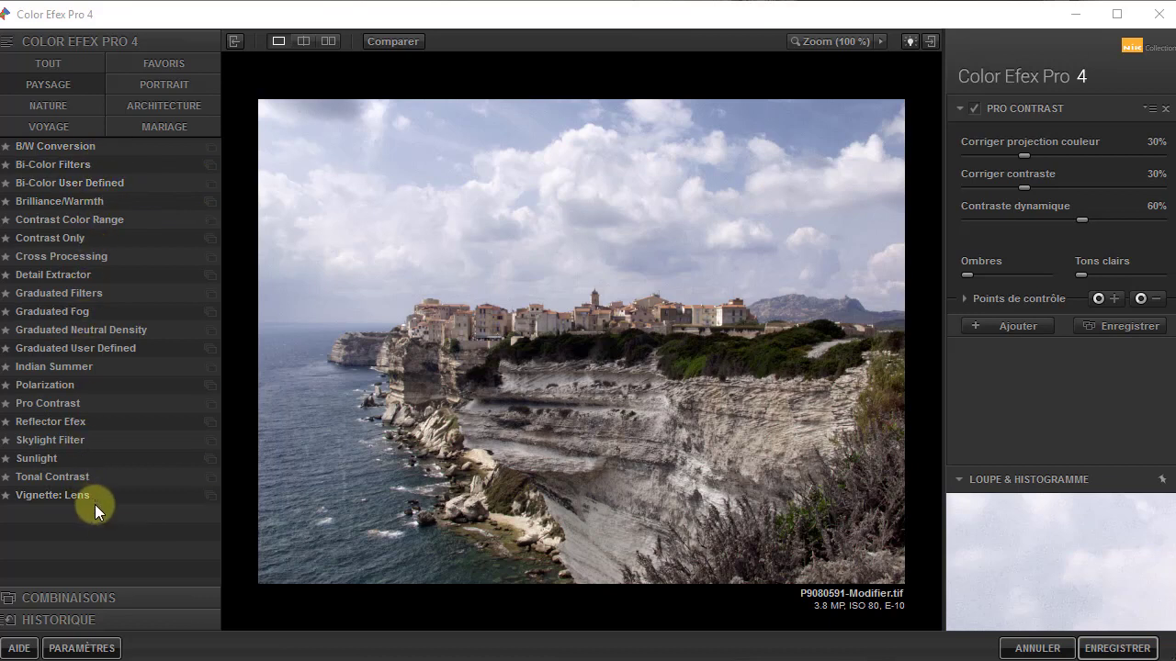
- Try the B/W Conversion, Bi-Color Filters, Bi-Color User Defined, Brilliance/Warmth, Contrast Color Range and Contrast Only filters on the photo one after another
{"action": "left_click", "coordinate": [79, 153]}
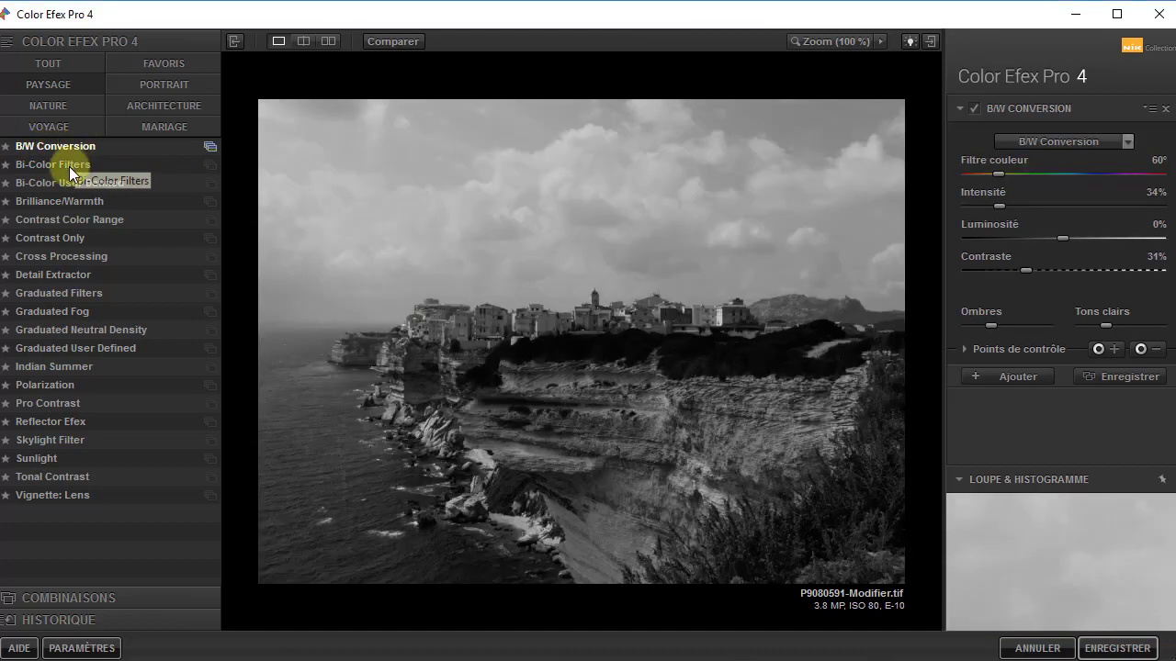
{"action": "left_click", "coordinate": [69, 166]}
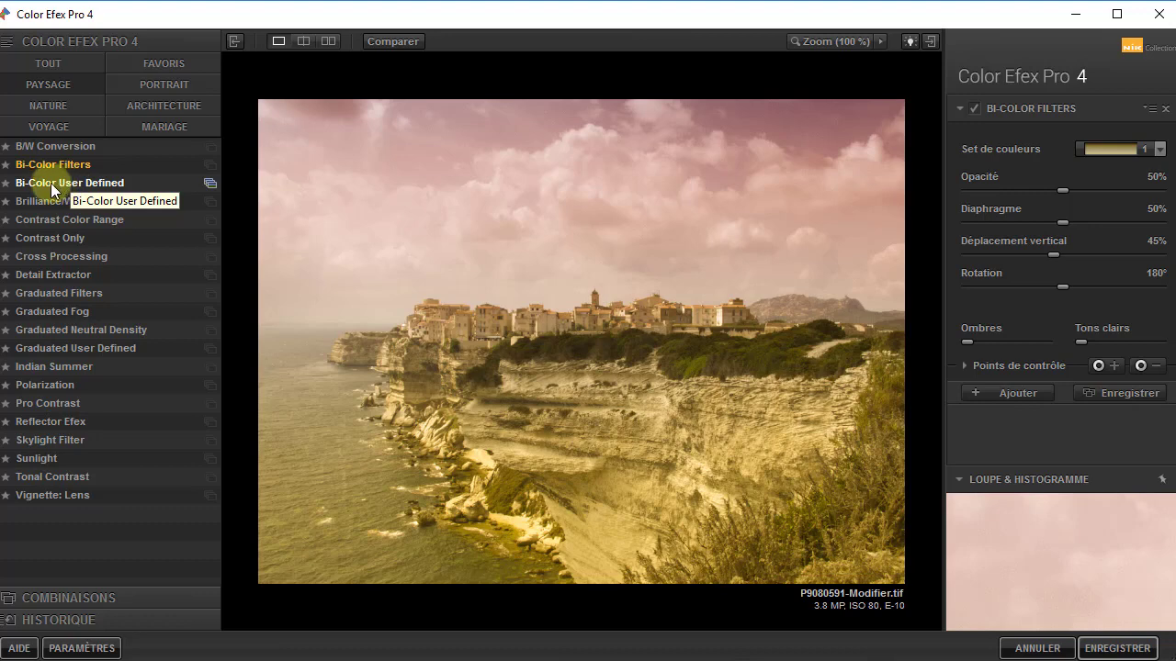
{"action": "left_click", "coordinate": [50, 182]}
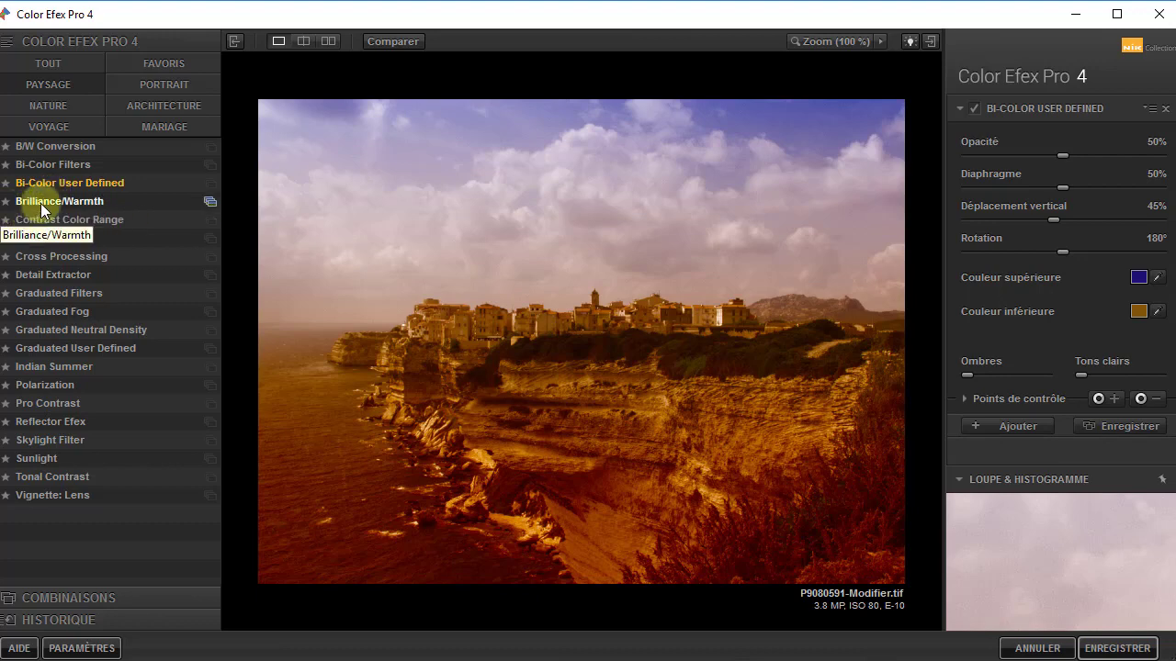
{"action": "left_click", "coordinate": [41, 203]}
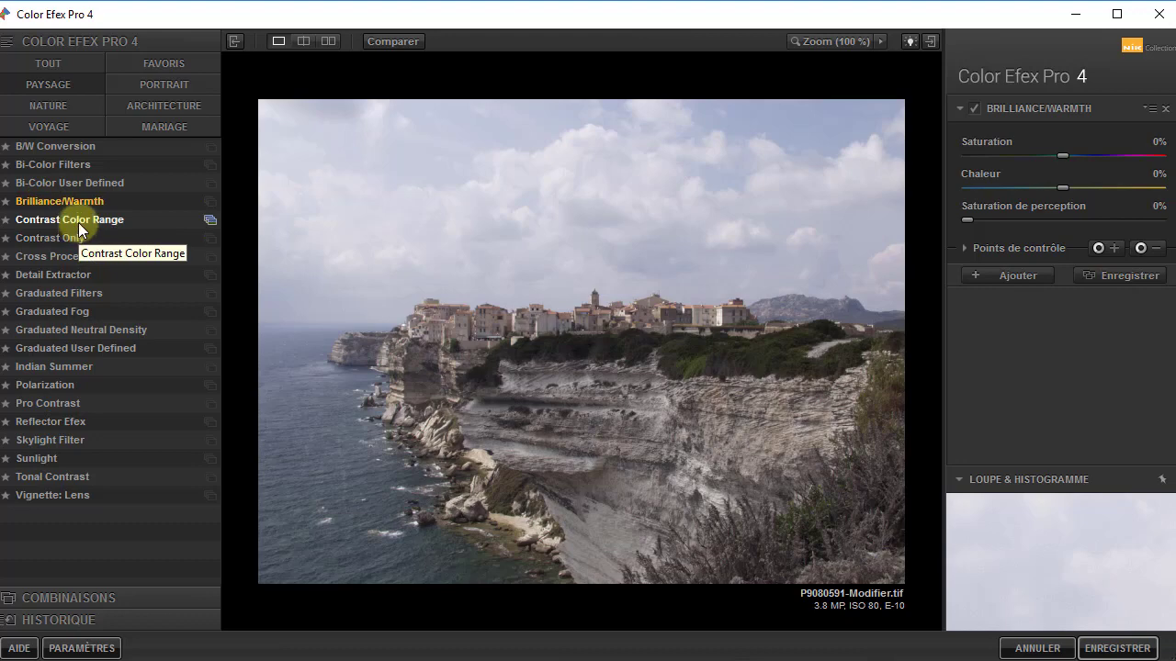
{"action": "left_click", "coordinate": [78, 222]}
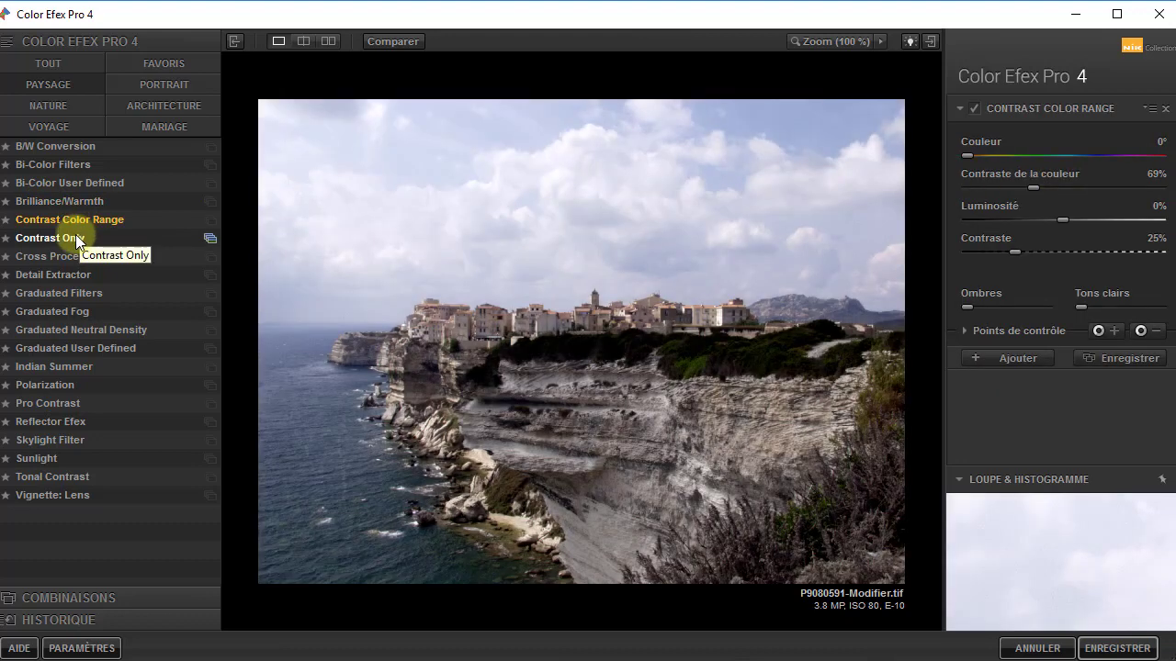
{"action": "left_click", "coordinate": [76, 240]}
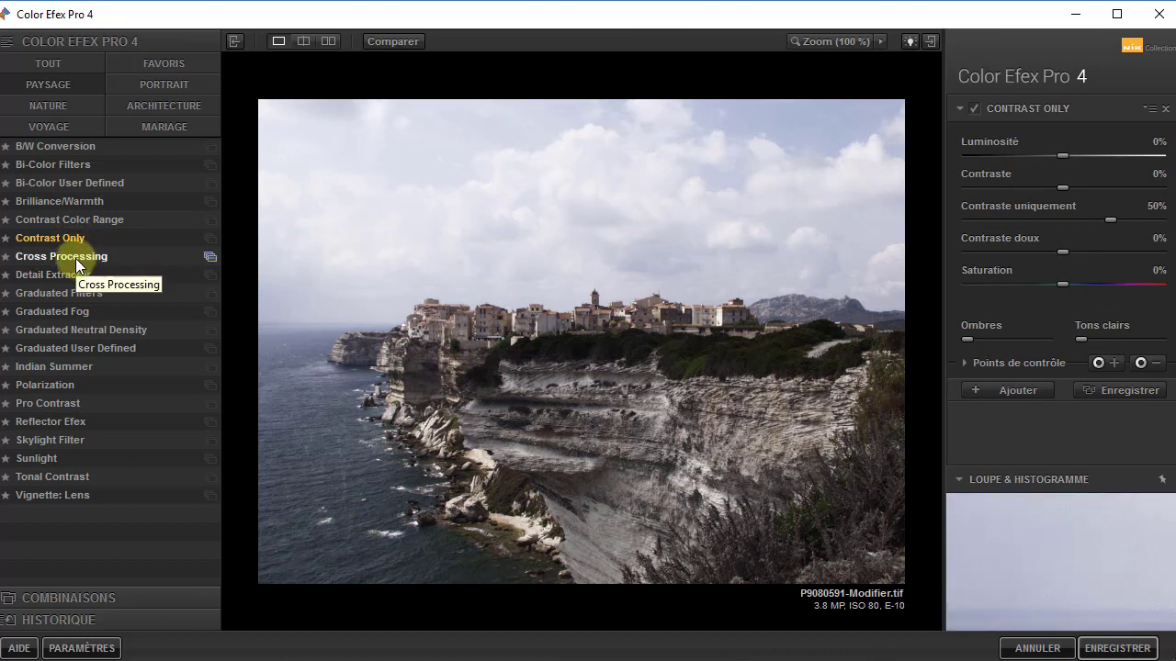
- Try the Cross Processing filter with its preset 04 - C41-E6 L08, and return to the Paysage filter list
{"action": "left_click", "coordinate": [75, 258]}
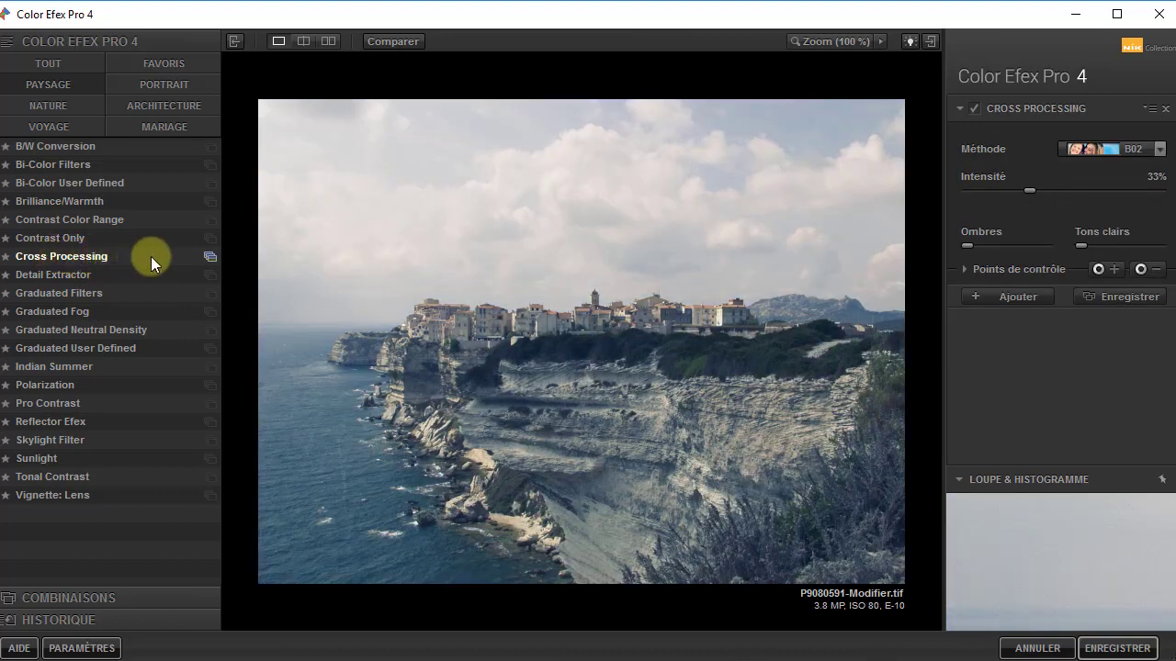
{"action": "left_click", "coordinate": [211, 257]}
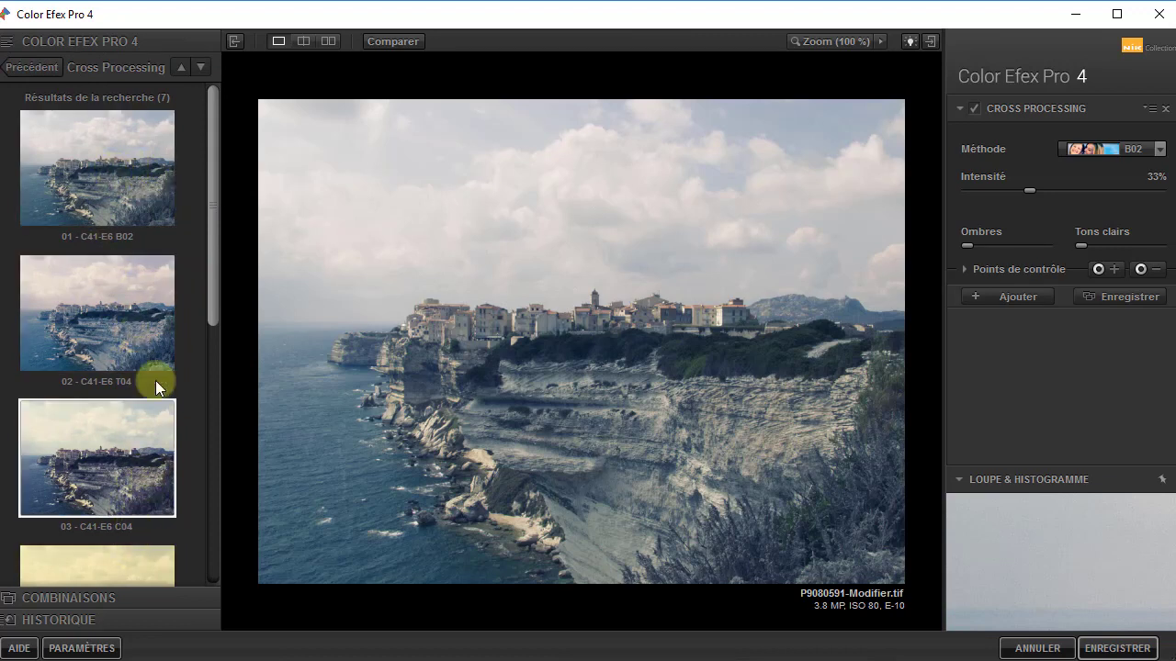
{"action": "mouse_move", "coordinate": [214, 223]}
{"action": "left_mouse_down"}
{"action": "mouse_move", "coordinate": [213, 485]}
{"action": "mouse_move", "coordinate": [203, 205]}
{"action": "left_mouse_up"}
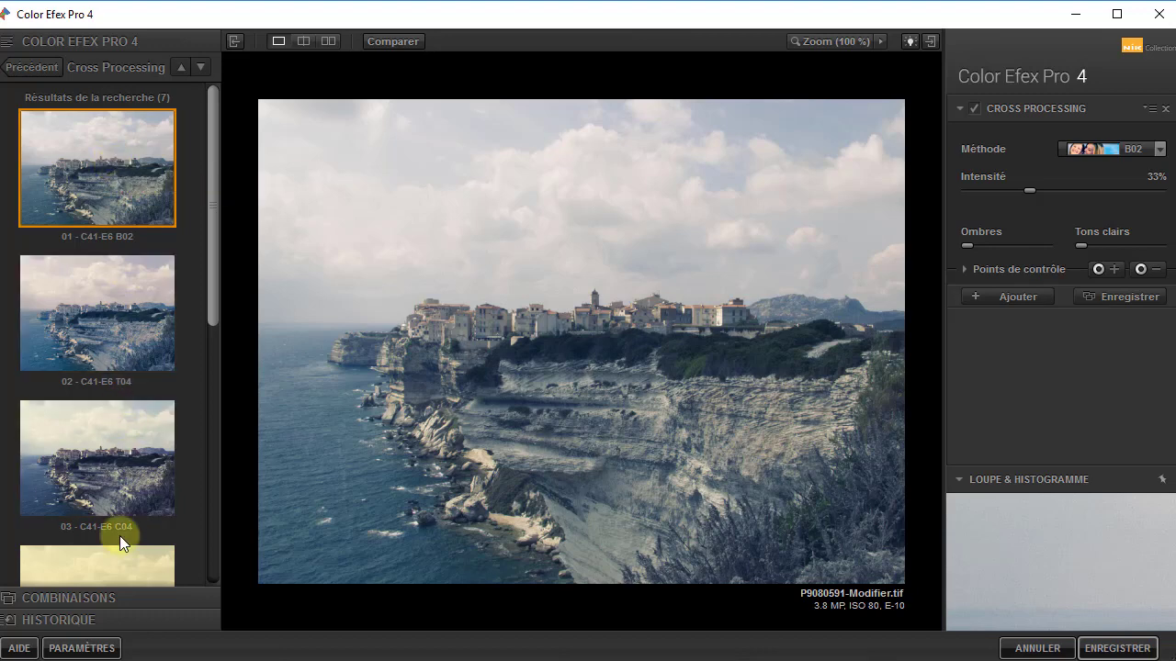
{"action": "left_click", "coordinate": [124, 566]}
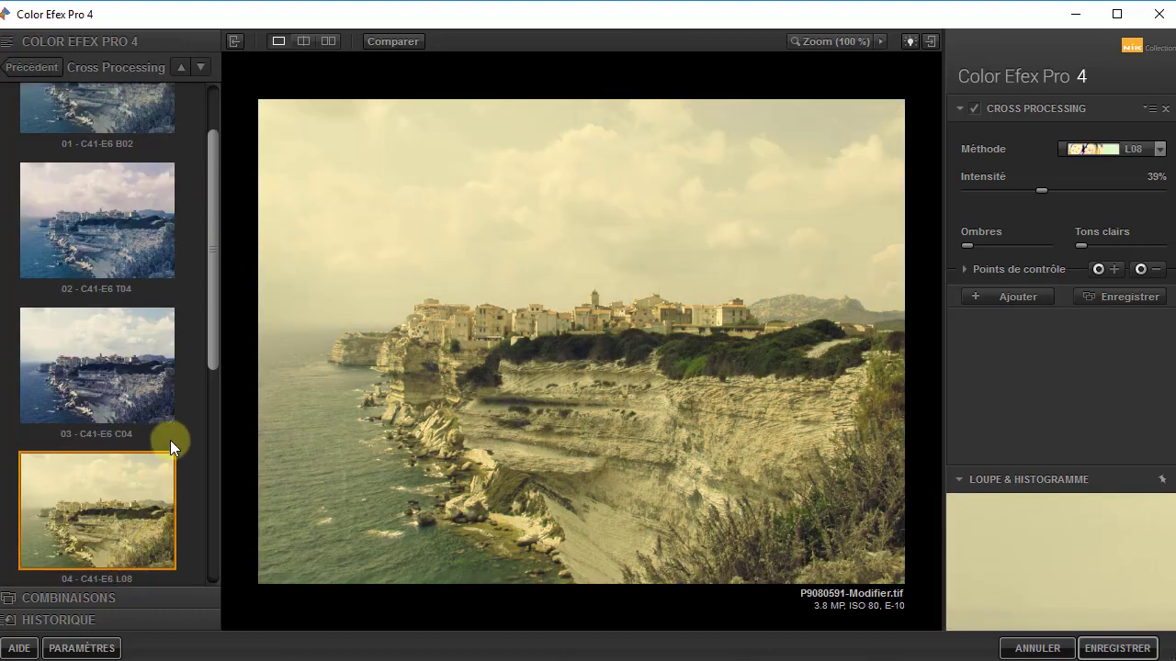
{"action": "left_click", "coordinate": [30, 68]}
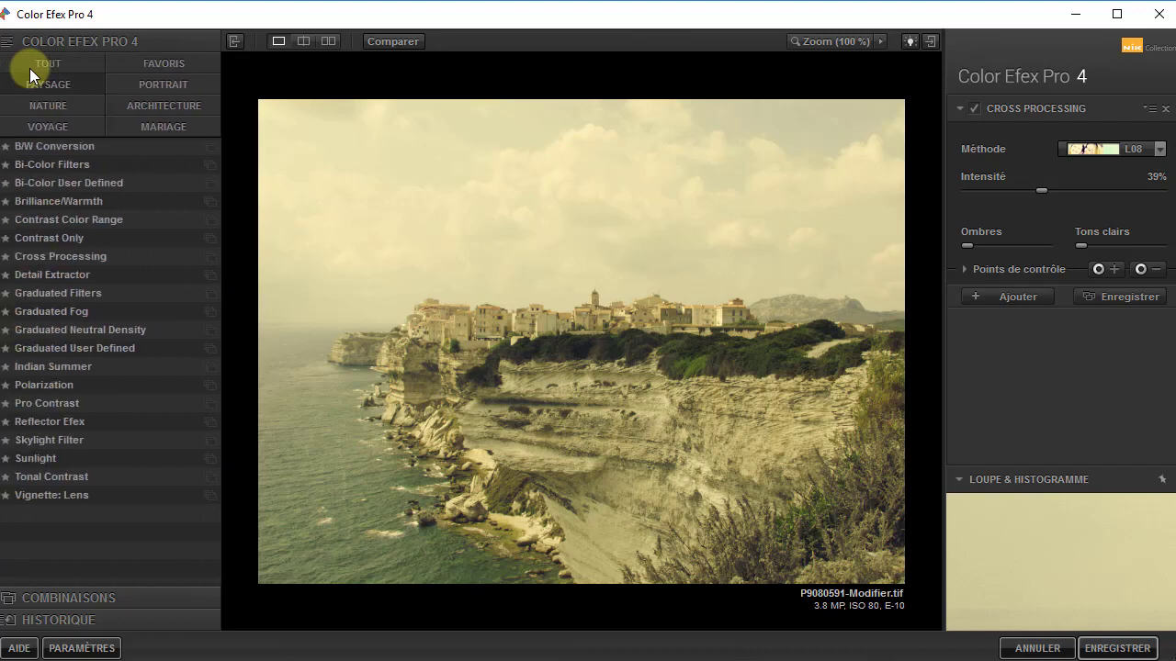
- Try the Detail Extractor, Graduated Filters, Graduated Fog, Graduated Neutral Density, Indian Summer and Polarization filters on the photo in turn
{"action": "left_click", "coordinate": [56, 279]}
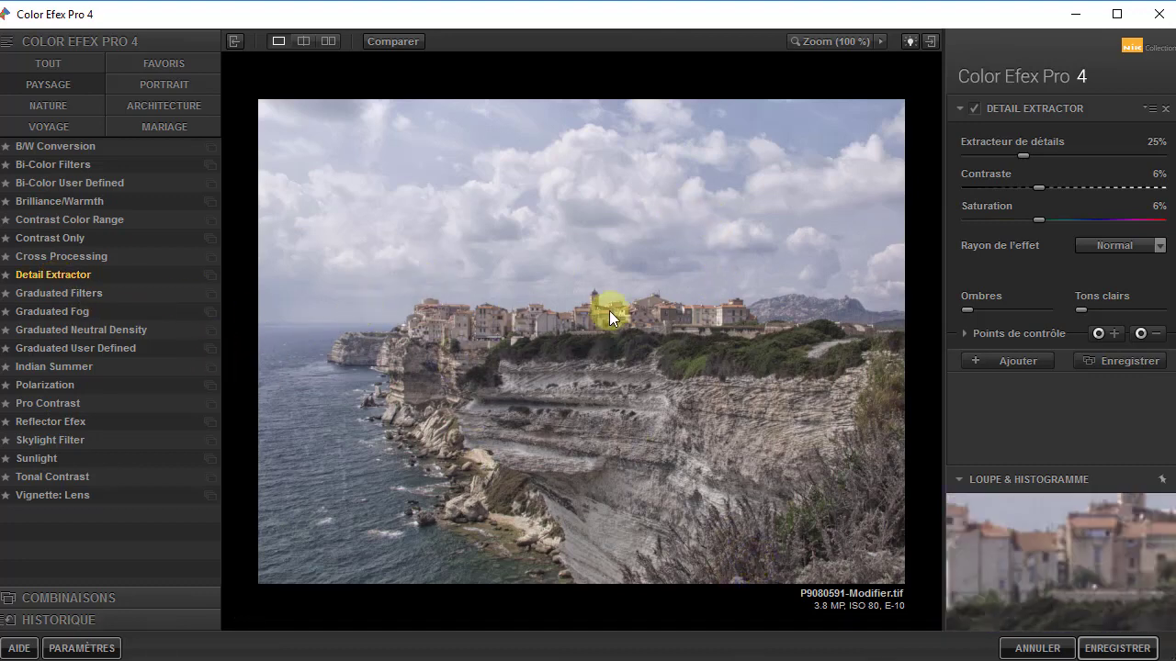
{"action": "left_click", "coordinate": [58, 291]}
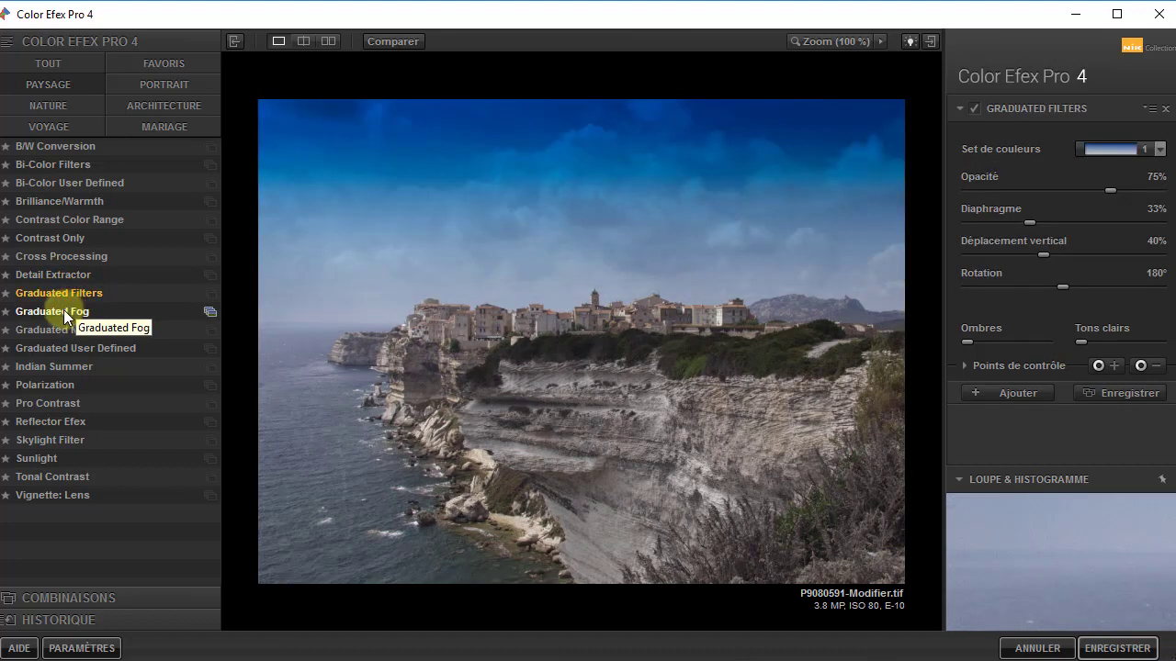
{"action": "left_click", "coordinate": [63, 310]}
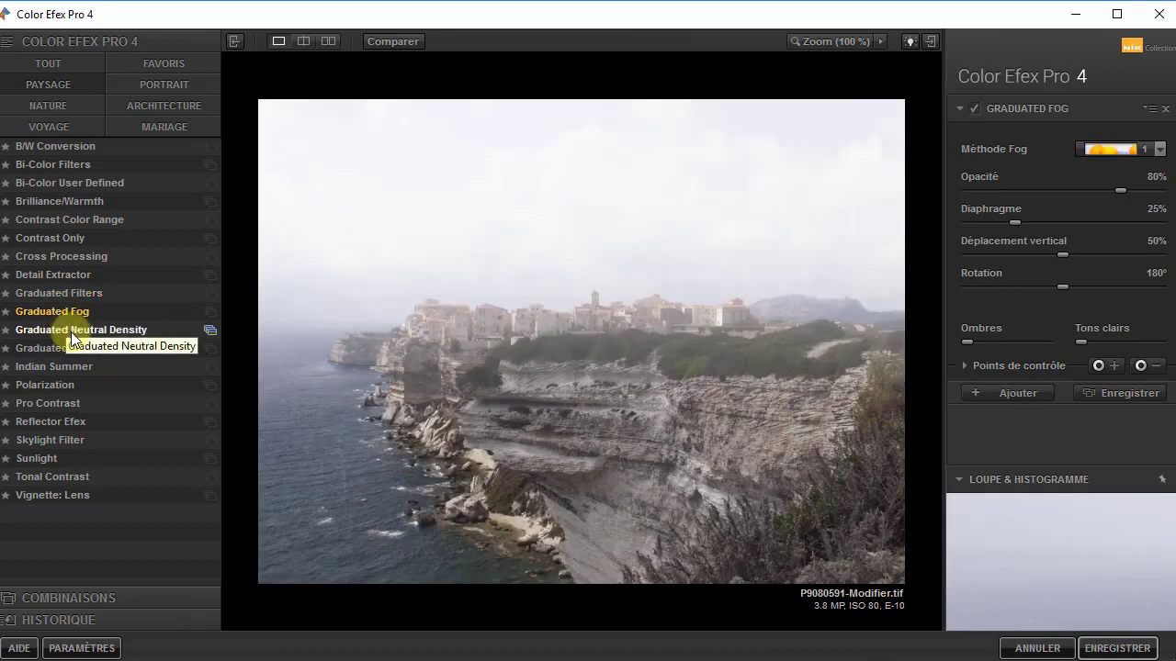
{"action": "left_click", "coordinate": [101, 332]}
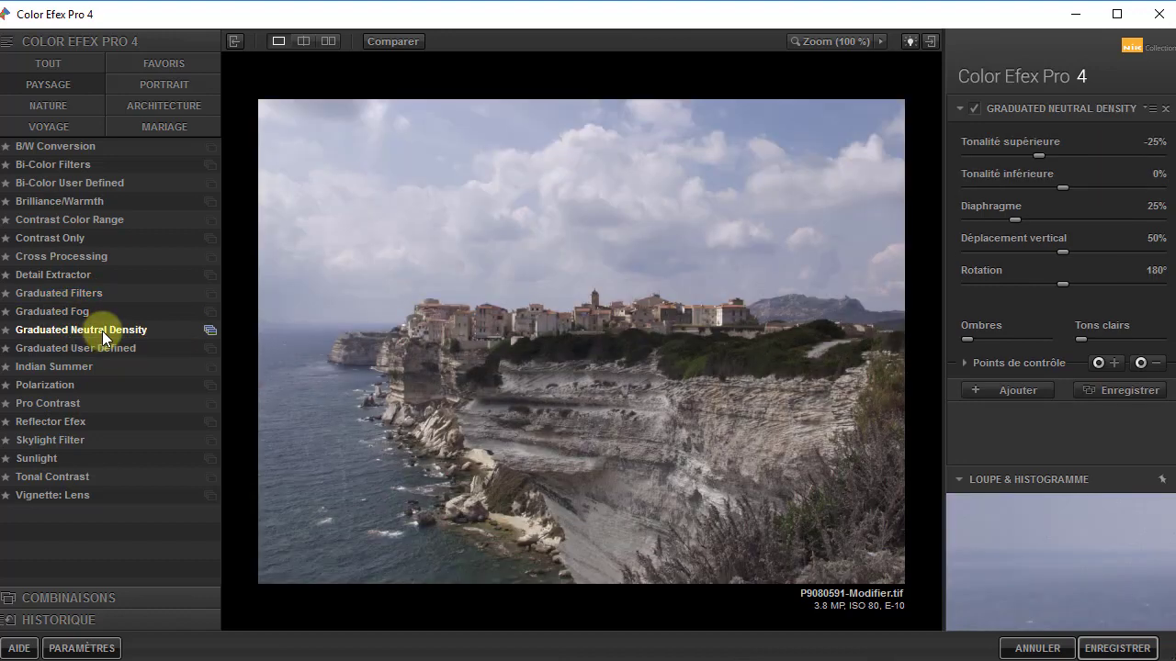
{"action": "left_click", "coordinate": [74, 369]}
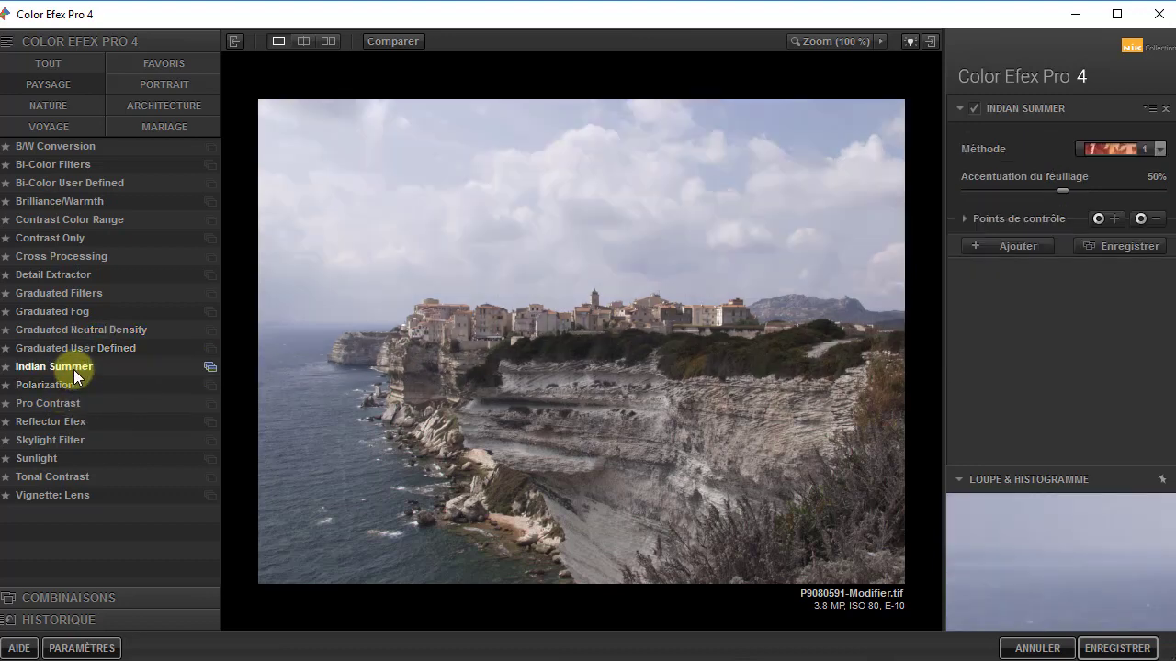
{"action": "left_click", "coordinate": [67, 390]}
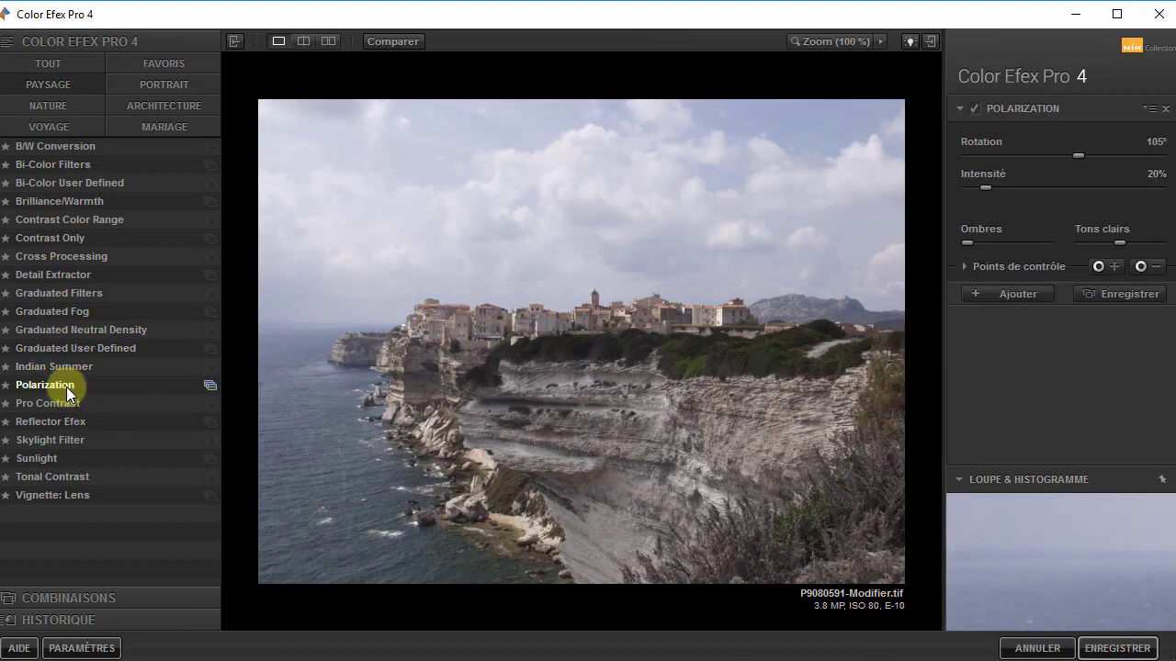
- Try the Pro Contrast, Reflector Efex, Sunlight and Vignette: Lens filters on the photo in turn
{"action": "left_click", "coordinate": [71, 413]}
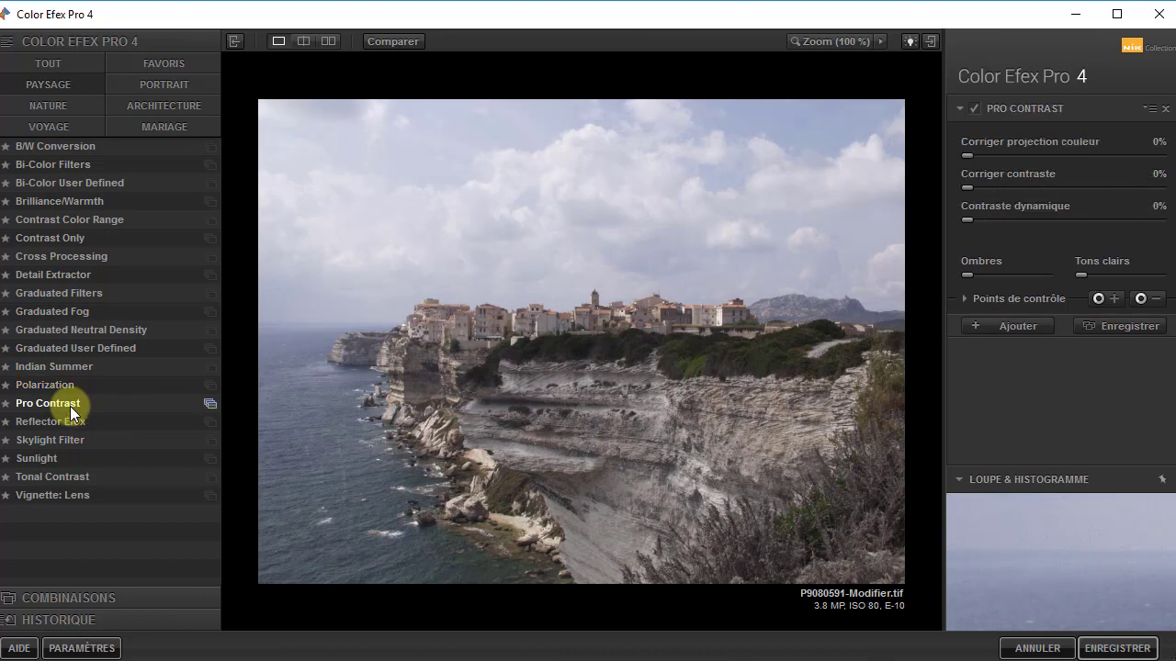
{"action": "left_click", "coordinate": [72, 421]}
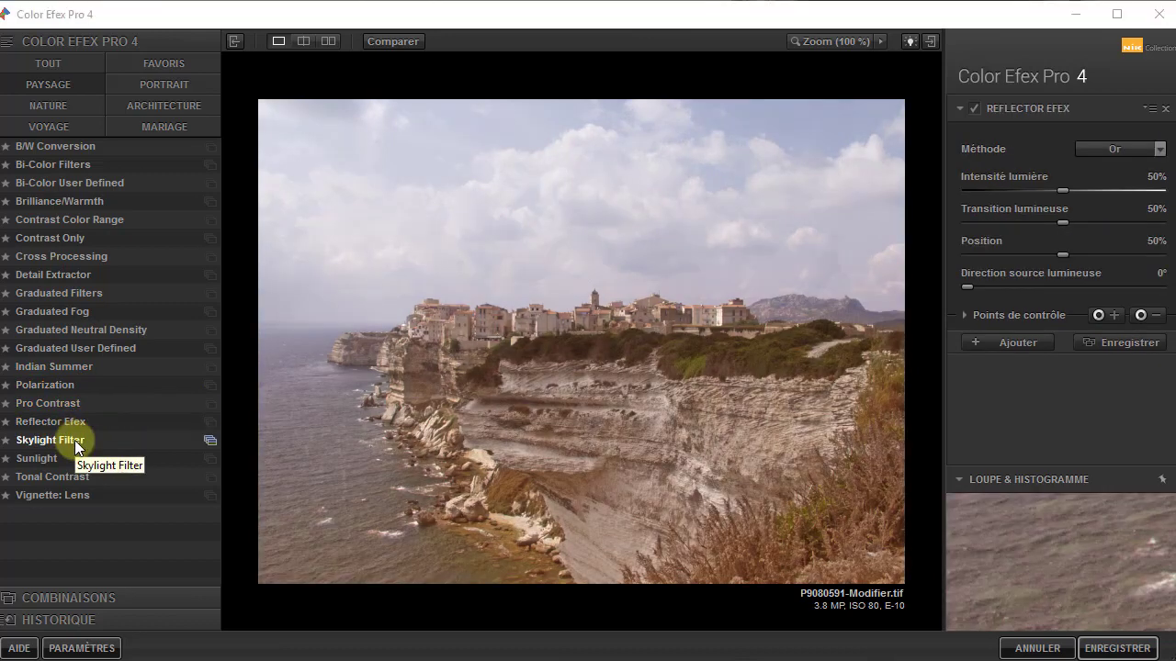
{"action": "left_click", "coordinate": [52, 459]}
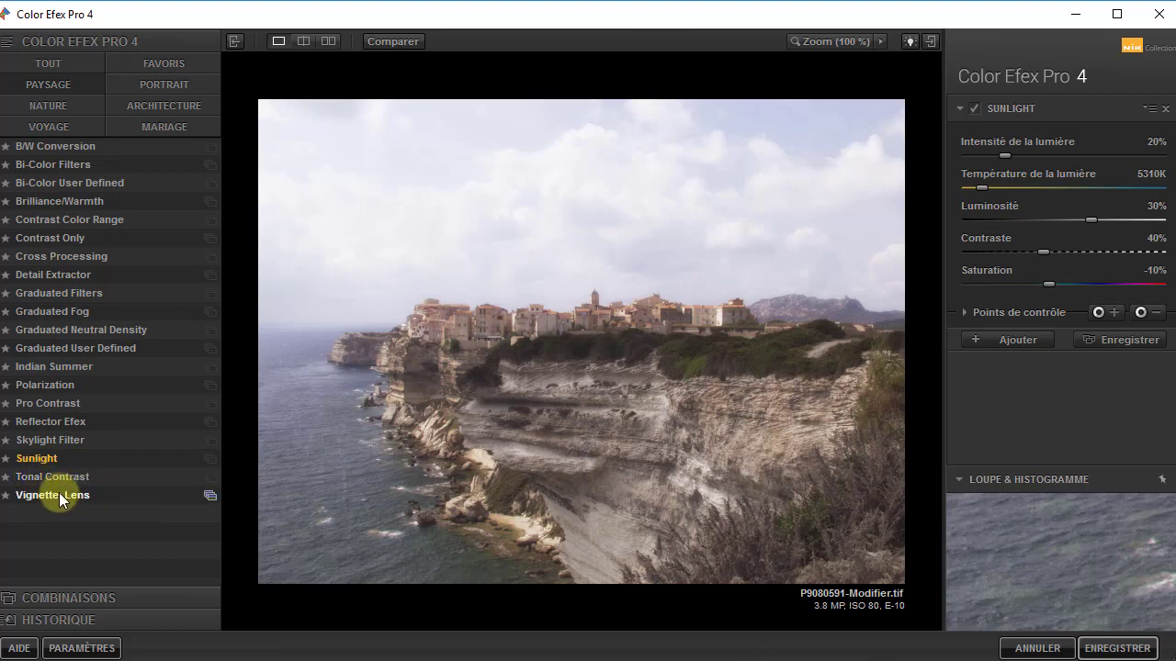
{"action": "left_click", "coordinate": [59, 495]}
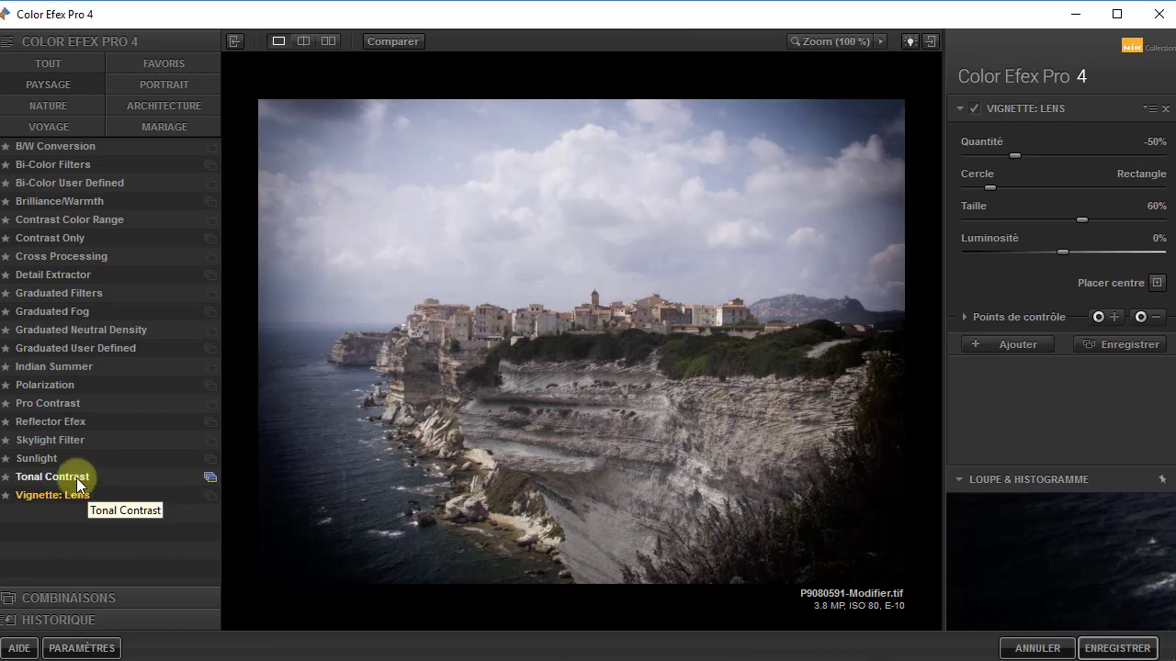
- Apply the Tonal Contrast filter and try its presets 02 - Fort, 03 - Passe-haut and 04 - Adoucissement, ending on 01 - Par défaut
{"action": "left_click", "coordinate": [76, 478]}
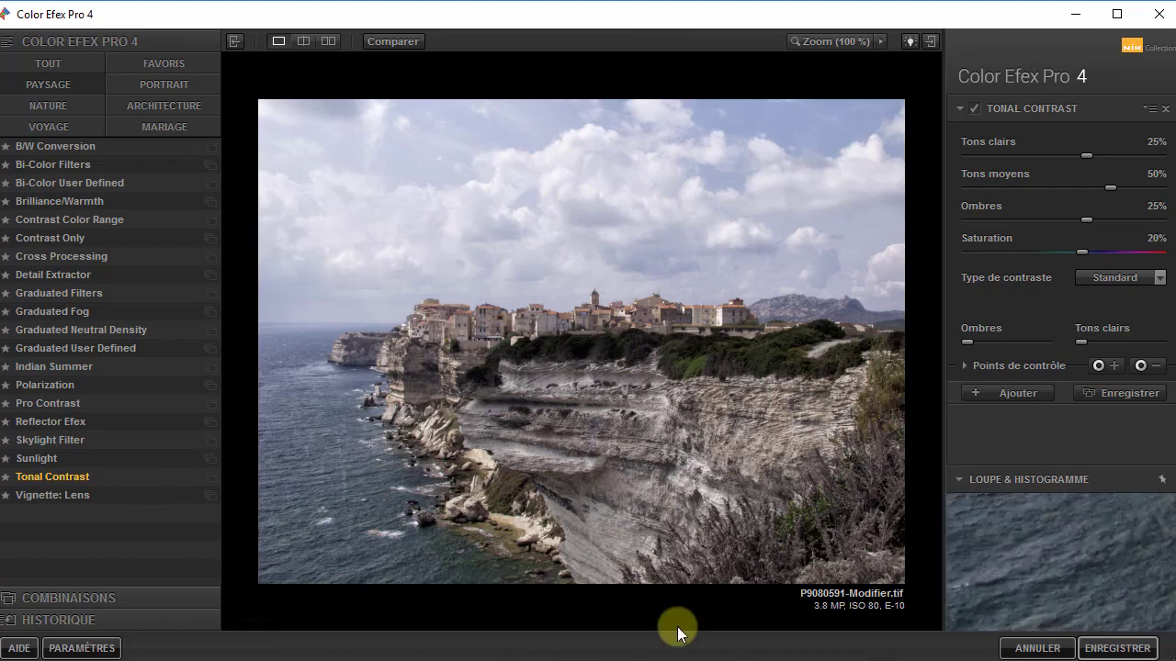
{"action": "left_click", "coordinate": [210, 476]}
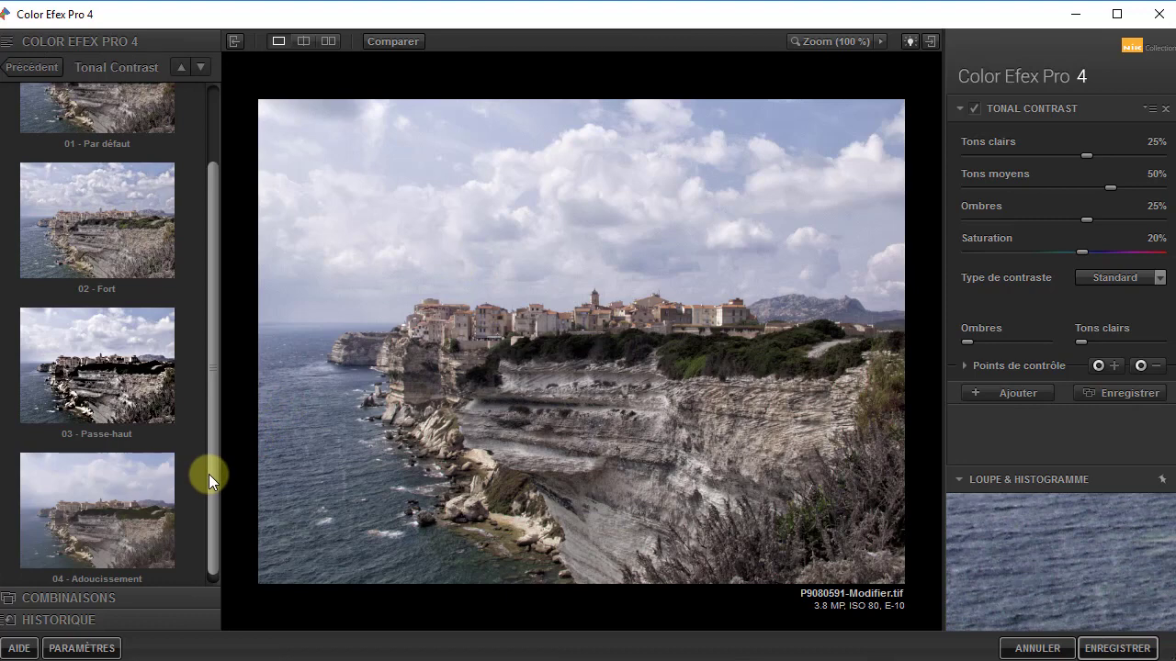
{"action": "mouse_move", "coordinate": [209, 393]}
{"action": "left_mouse_down"}
{"action": "mouse_move", "coordinate": [207, 326]}
{"action": "mouse_move", "coordinate": [199, 383]}
{"action": "left_mouse_up"}
{"action": "left_click", "coordinate": [110, 245]}
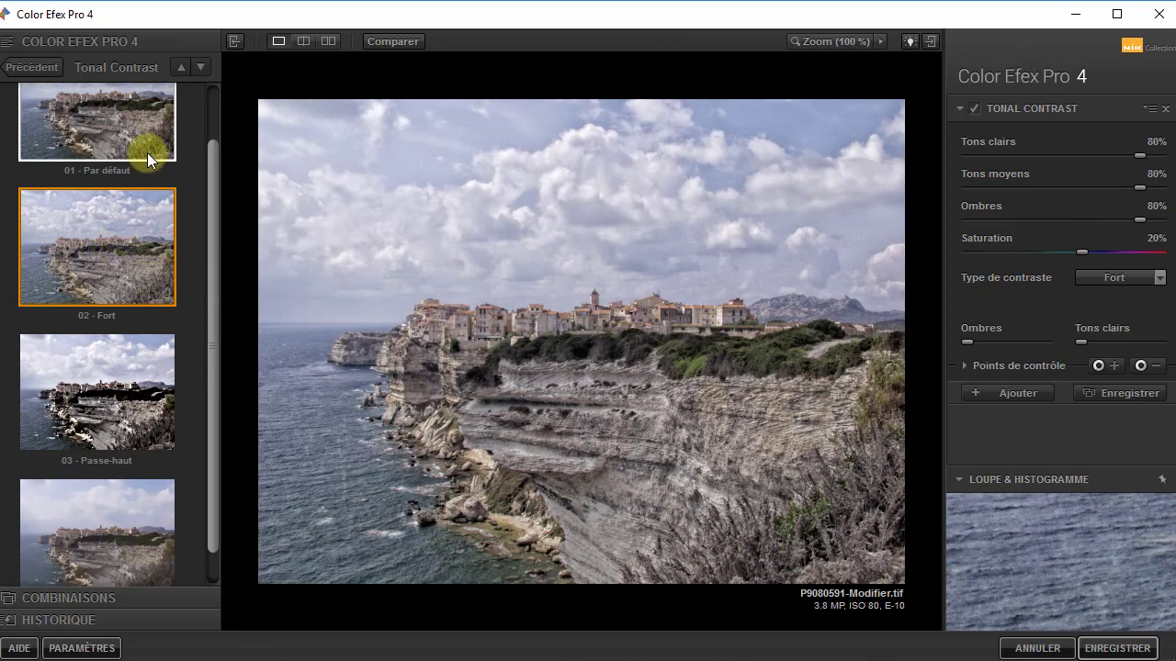
{"action": "left_click", "coordinate": [150, 430]}
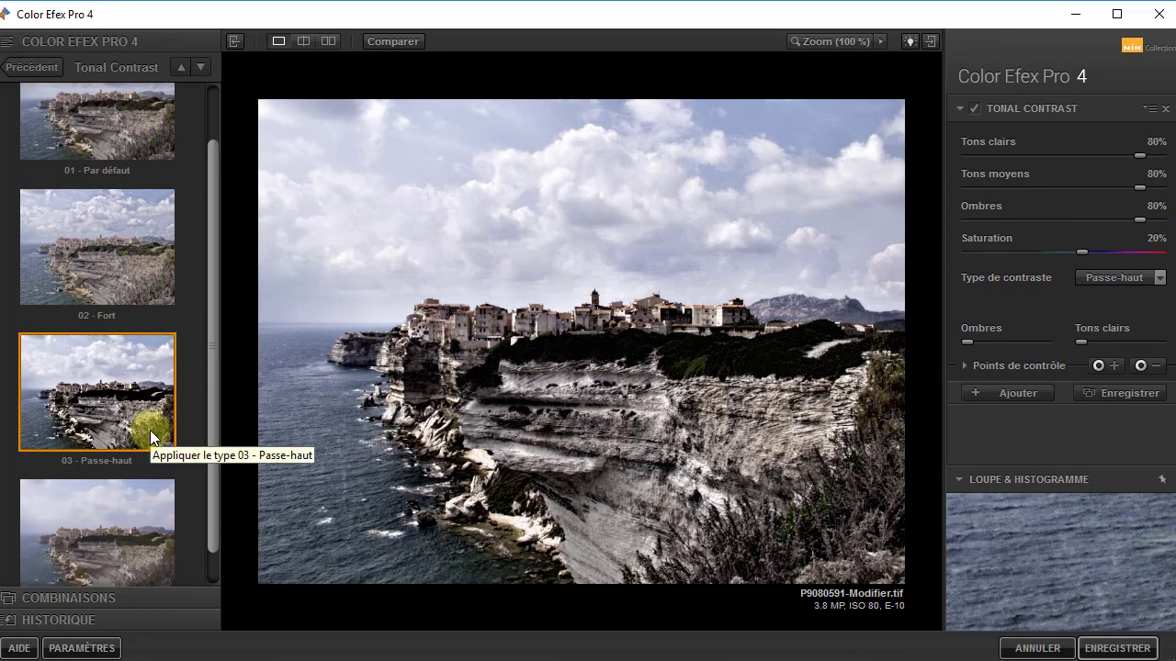
{"action": "scroll", "coordinate": [211, 462], "scroll_direction": "down", "scroll_amount": 1}
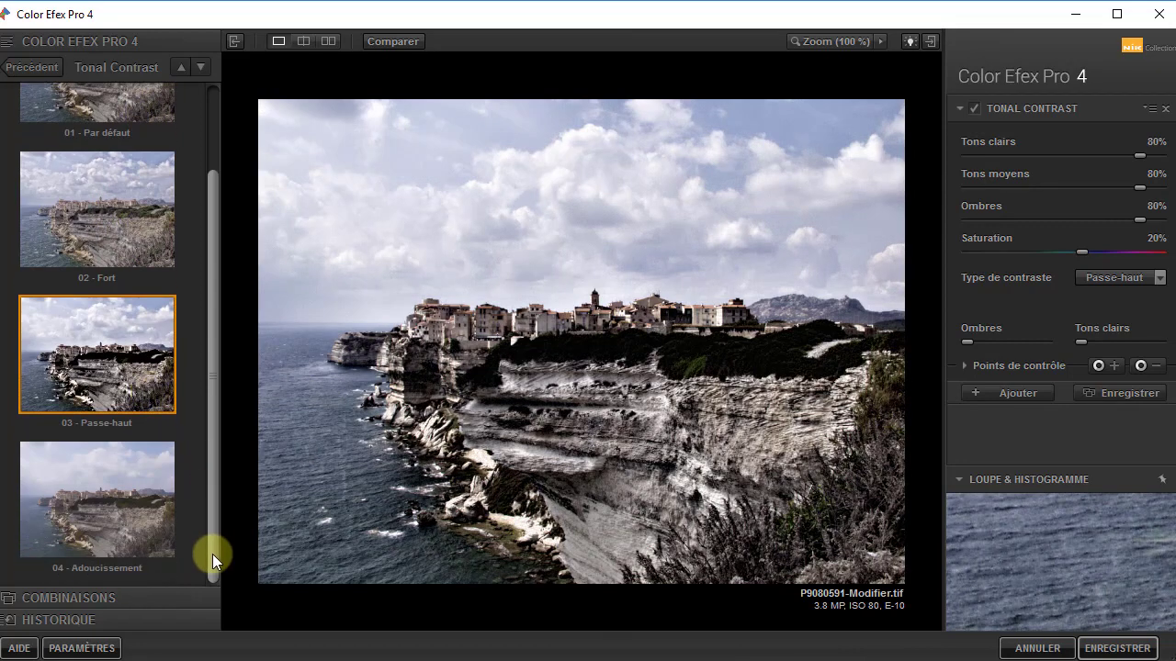
{"action": "left_click", "coordinate": [138, 525]}
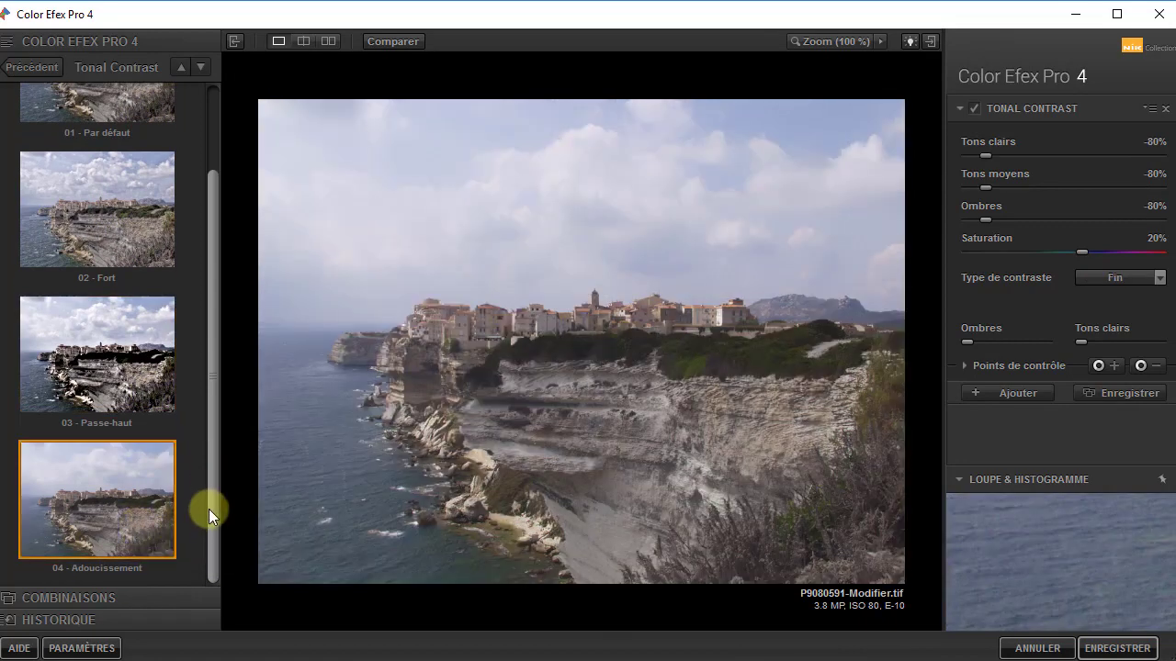
{"action": "scroll", "coordinate": [210, 470], "scroll_direction": "up", "scroll_amount": 3}
{"action": "left_click", "coordinate": [125, 212]}
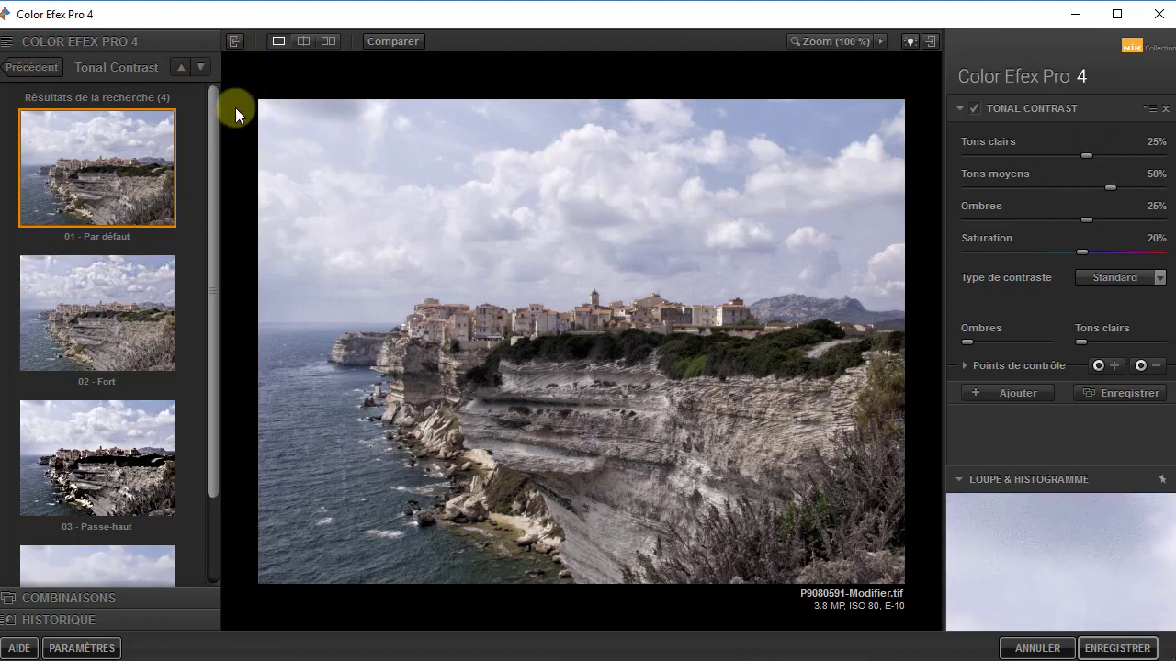
- Hide the filter list and set the Tonal Contrast filter's Tons clairs to 67% and Tons moyens to 26%
{"action": "left_click", "coordinate": [231, 43]}
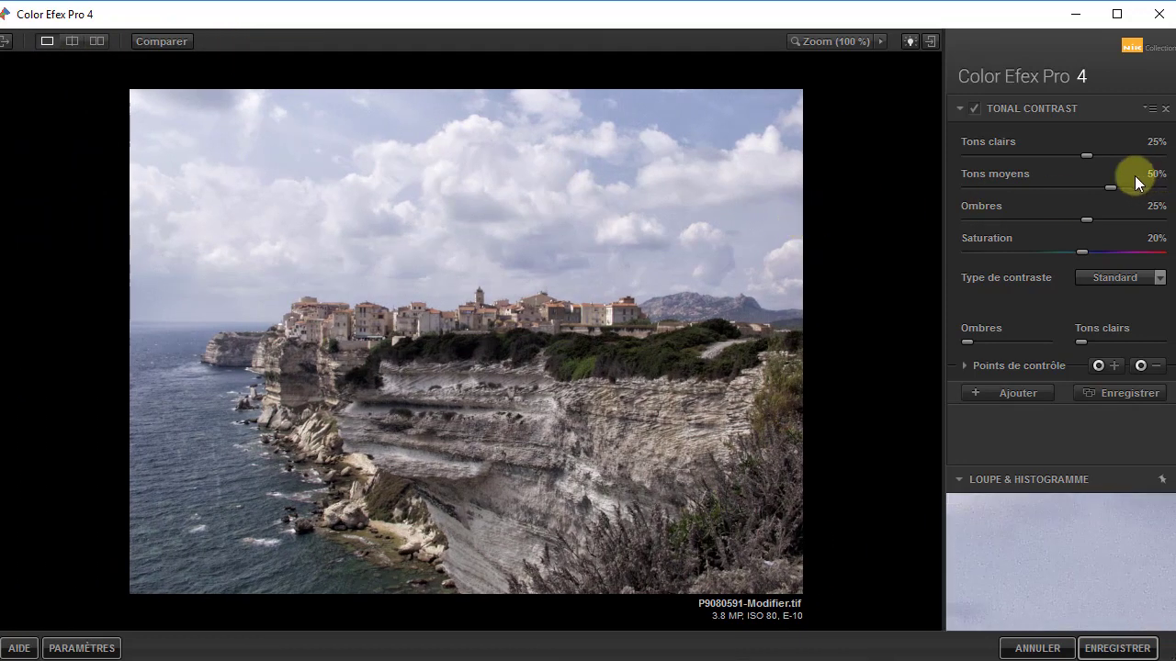
{"action": "left_click_drag", "start_coordinate": [1087, 153], "coordinate": [1112, 156]}
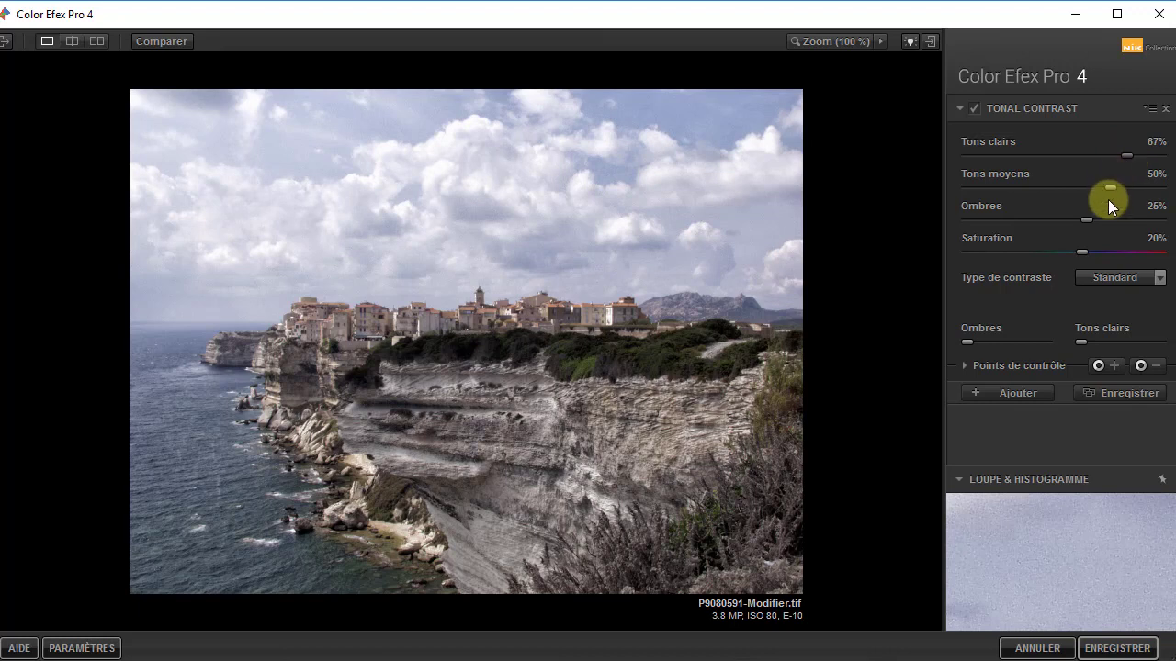
{"action": "mouse_move", "coordinate": [1109, 189]}
{"action": "left_mouse_down"}
{"action": "mouse_move", "coordinate": [1031, 190]}
{"action": "mouse_move", "coordinate": [1087, 189]}
{"action": "left_mouse_up"}
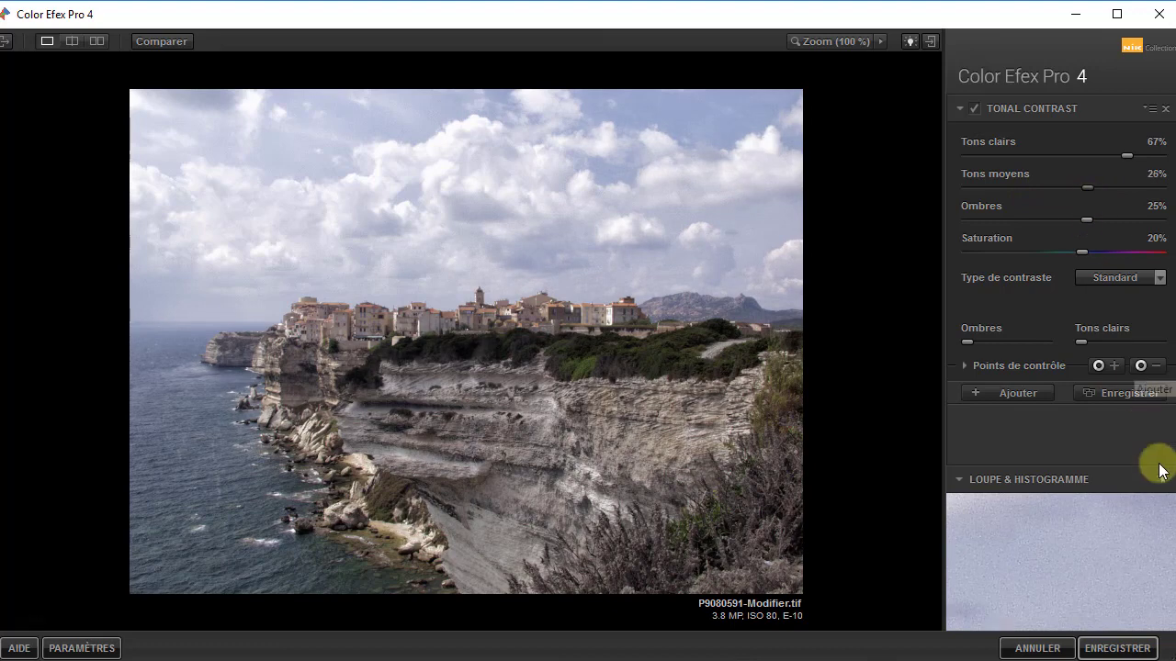
- Collapse and reopen the Loupe & Histogramme section, and switch it to the histogram
{"action": "left_click", "coordinate": [1055, 478]}
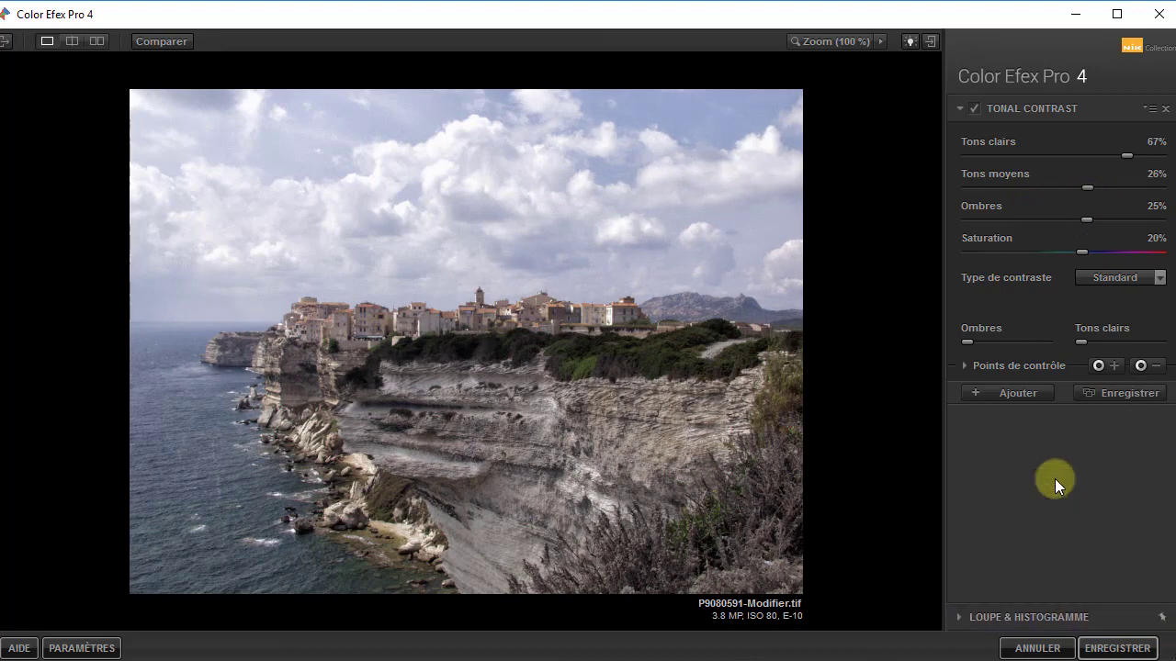
{"action": "left_click", "coordinate": [999, 618]}
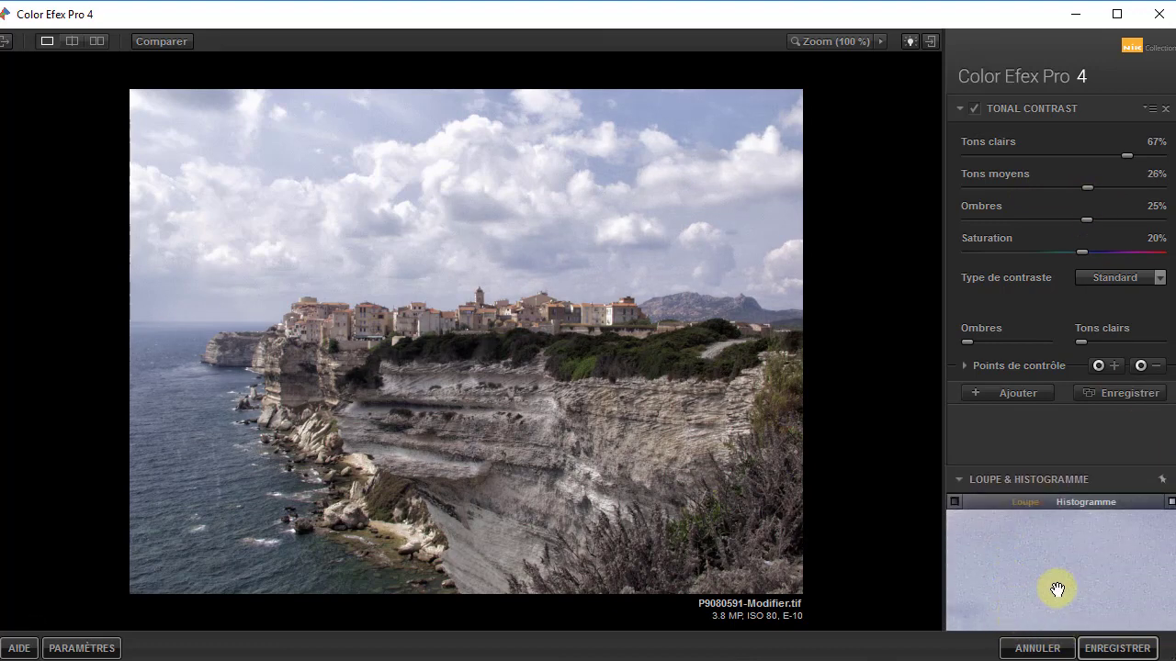
{"action": "left_click", "coordinate": [1081, 500]}
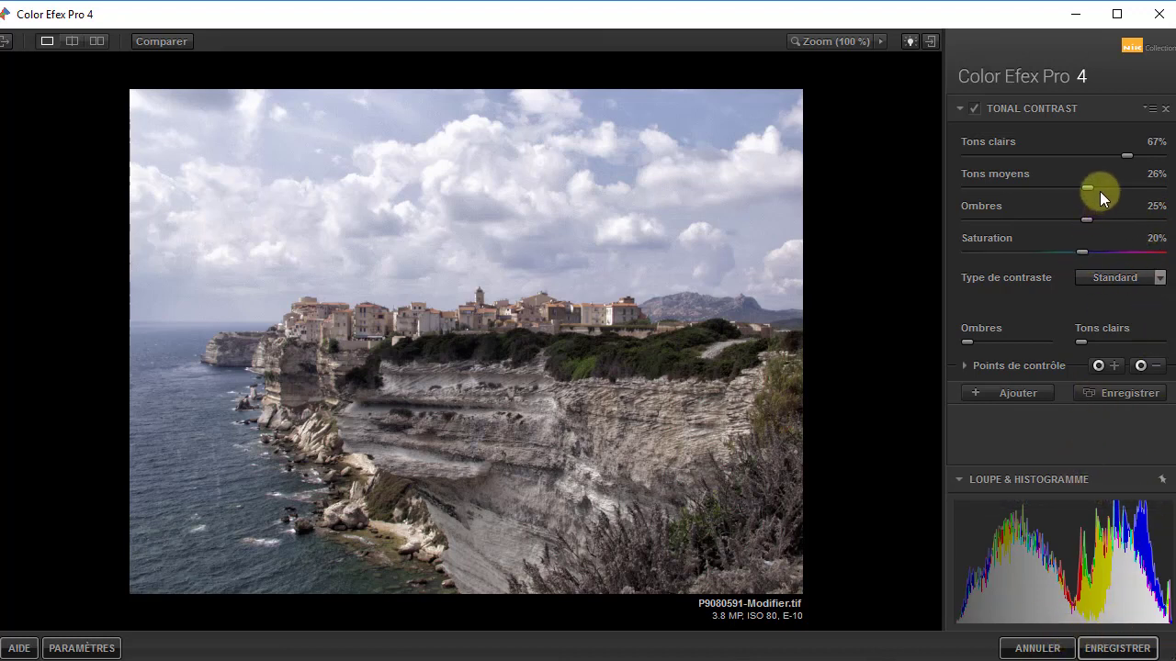
- Set Tons moyens to 45% and Ombres to 42%, and change the contrast type to Equilibré
{"action": "left_click_drag", "start_coordinate": [1089, 187], "coordinate": [1105, 220]}
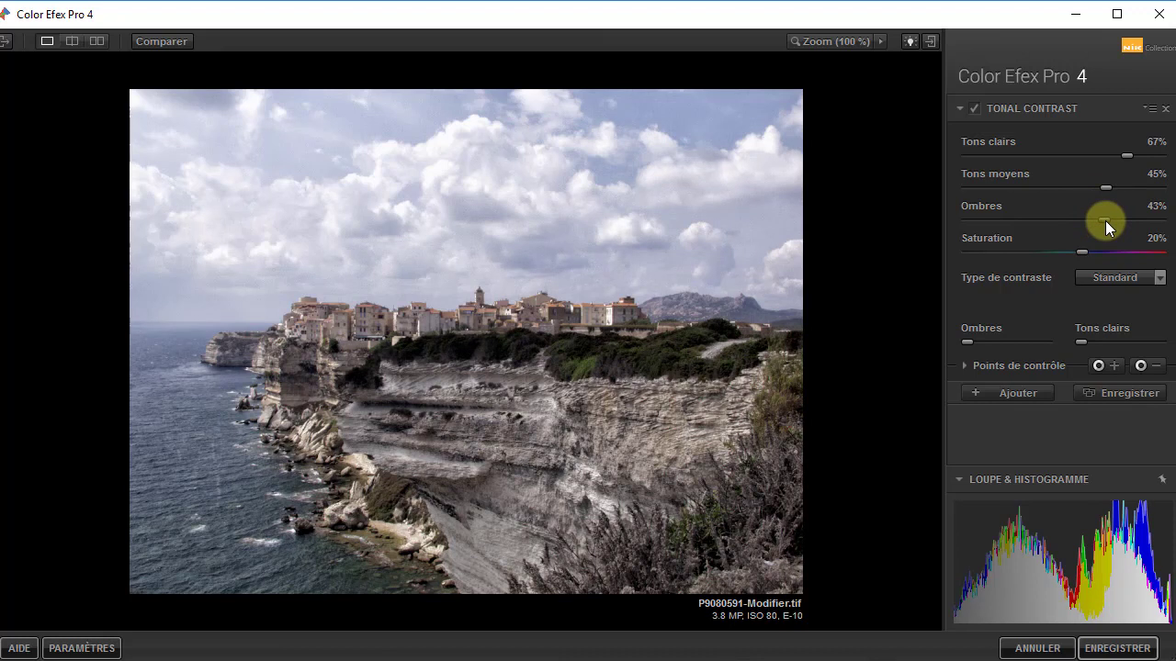
{"action": "left_click_drag", "start_coordinate": [1104, 221], "coordinate": [1104, 221]}
{"action": "left_click", "coordinate": [1160, 279]}
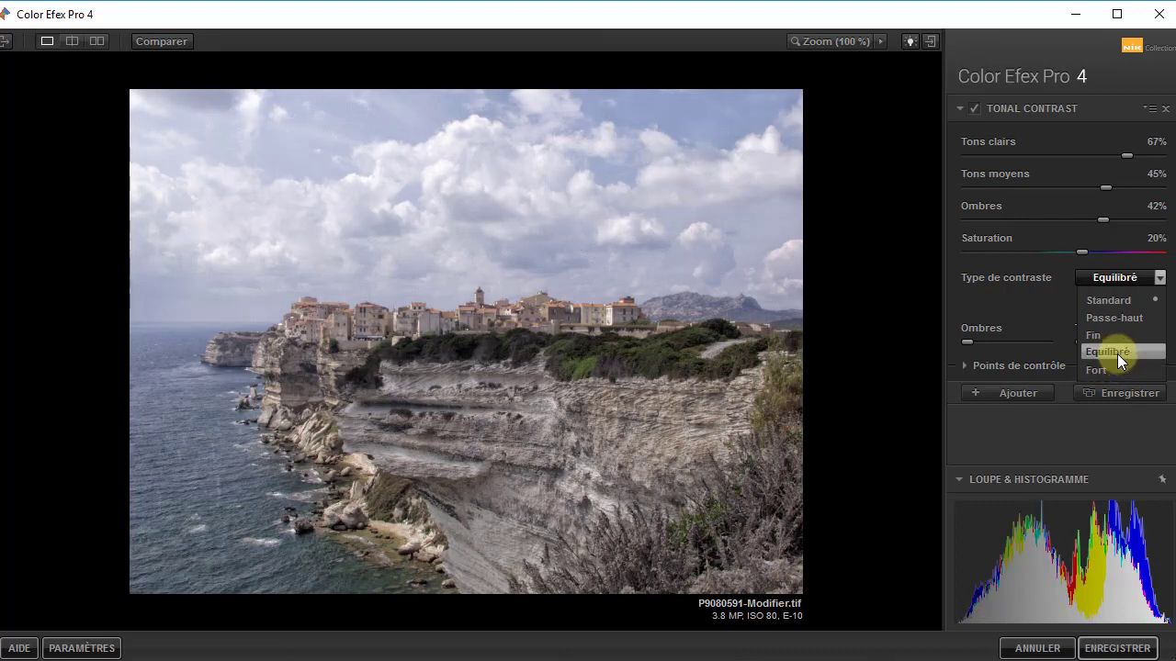
{"action": "left_click", "coordinate": [1116, 354]}
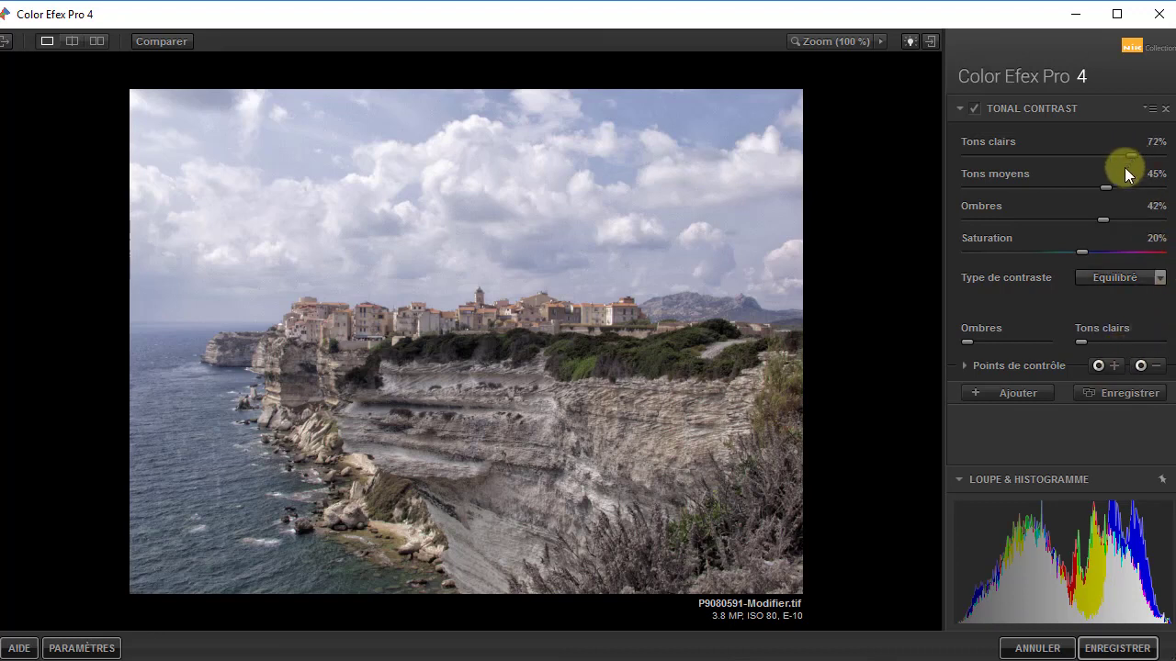
- Set Tons clairs to 72%, Ombres to 56% and Tons moyens to 29%, and start saving these filter settings
{"action": "left_click_drag", "start_coordinate": [1100, 218], "coordinate": [1113, 218]}
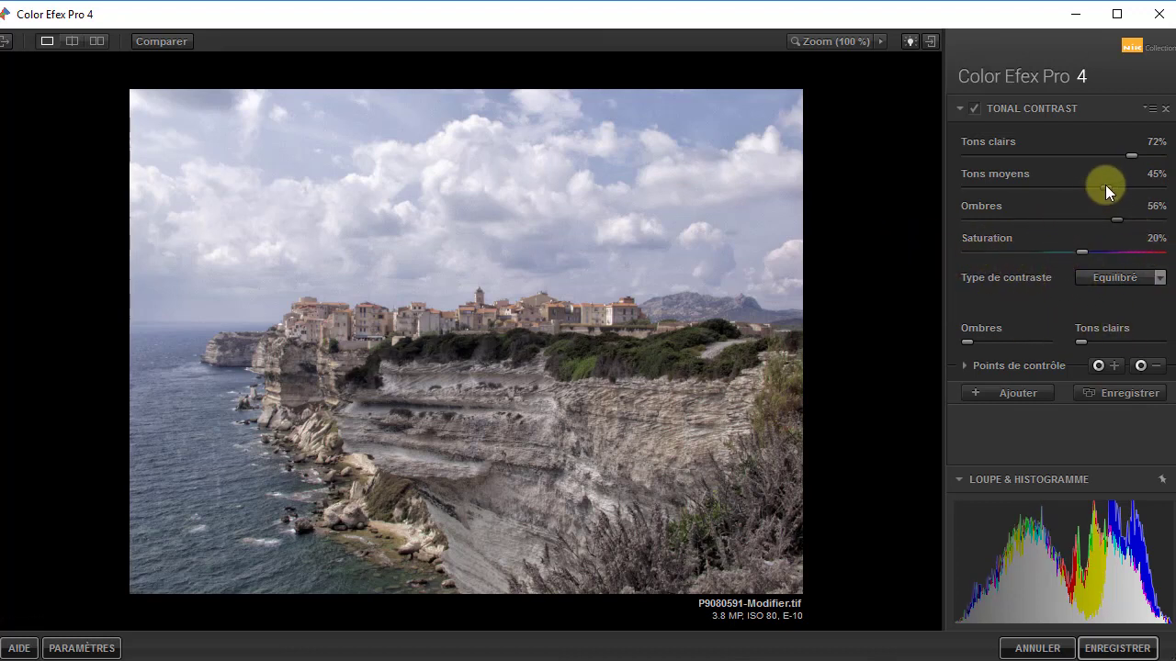
{"action": "left_click_drag", "start_coordinate": [1106, 184], "coordinate": [1091, 185]}
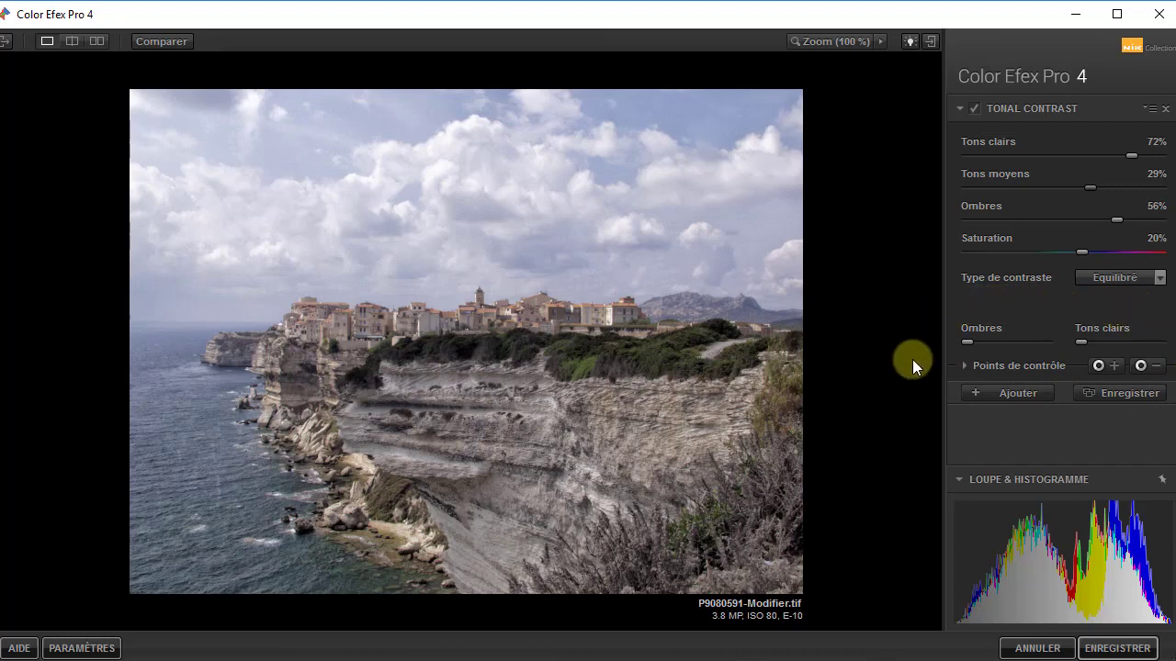
{"action": "left_click", "coordinate": [1089, 393]}
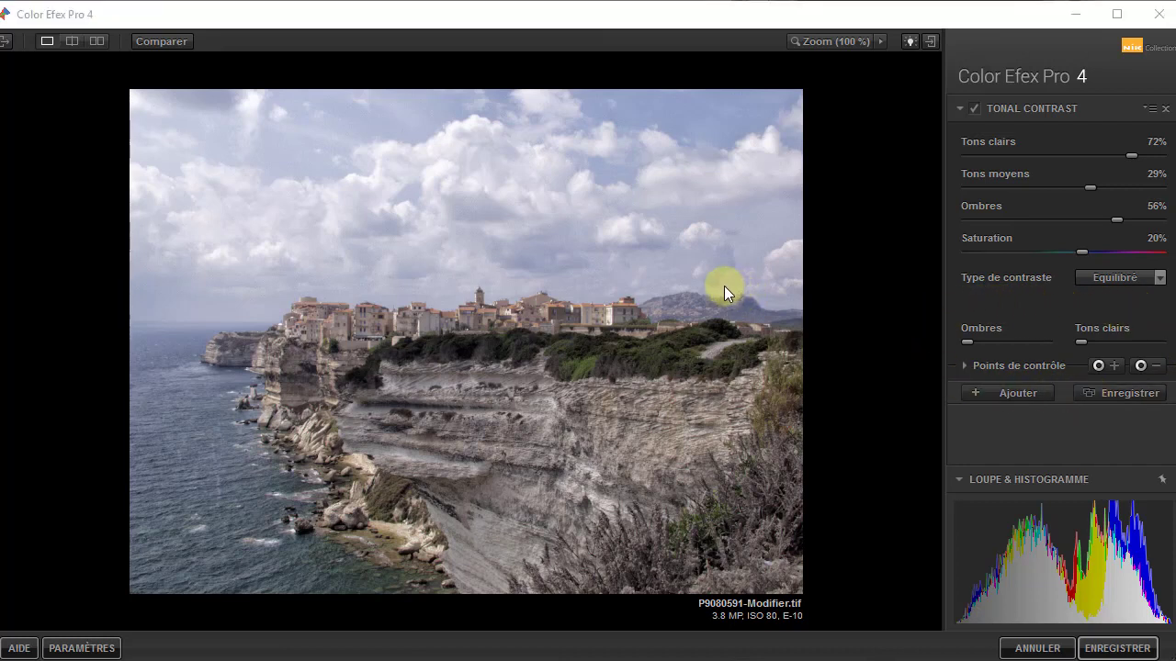
- Compare the Tonal Contrast result with the original photo and show the Paysage filter list again
{"action": "left_click", "coordinate": [182, 42]}
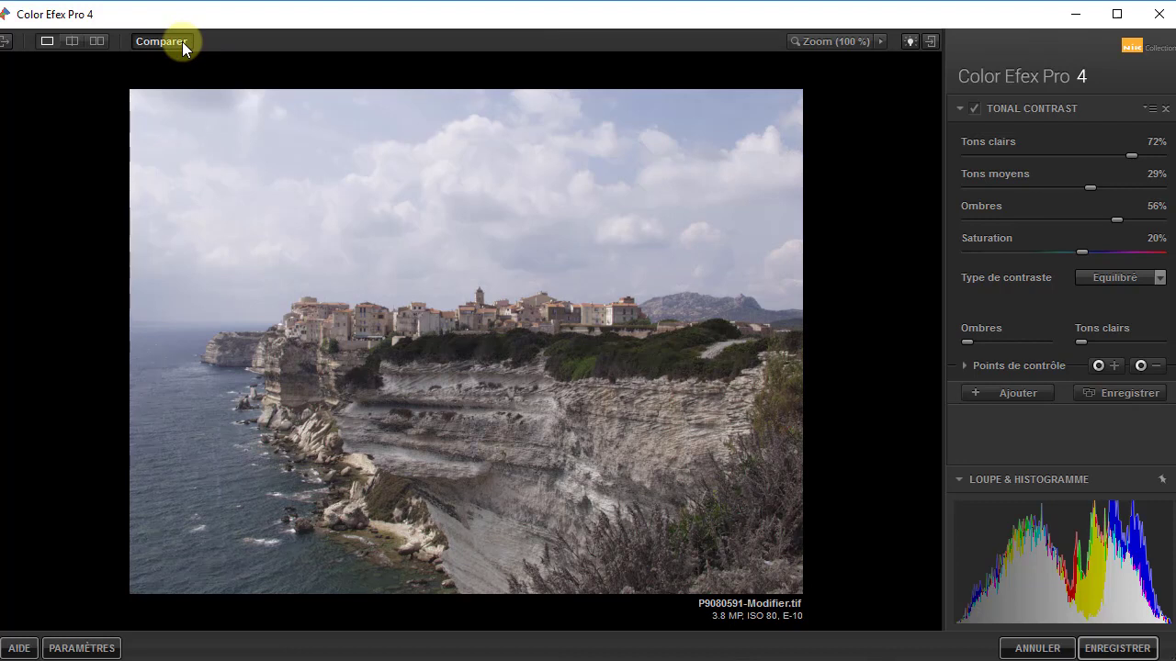
{"action": "left_click", "coordinate": [182, 41]}
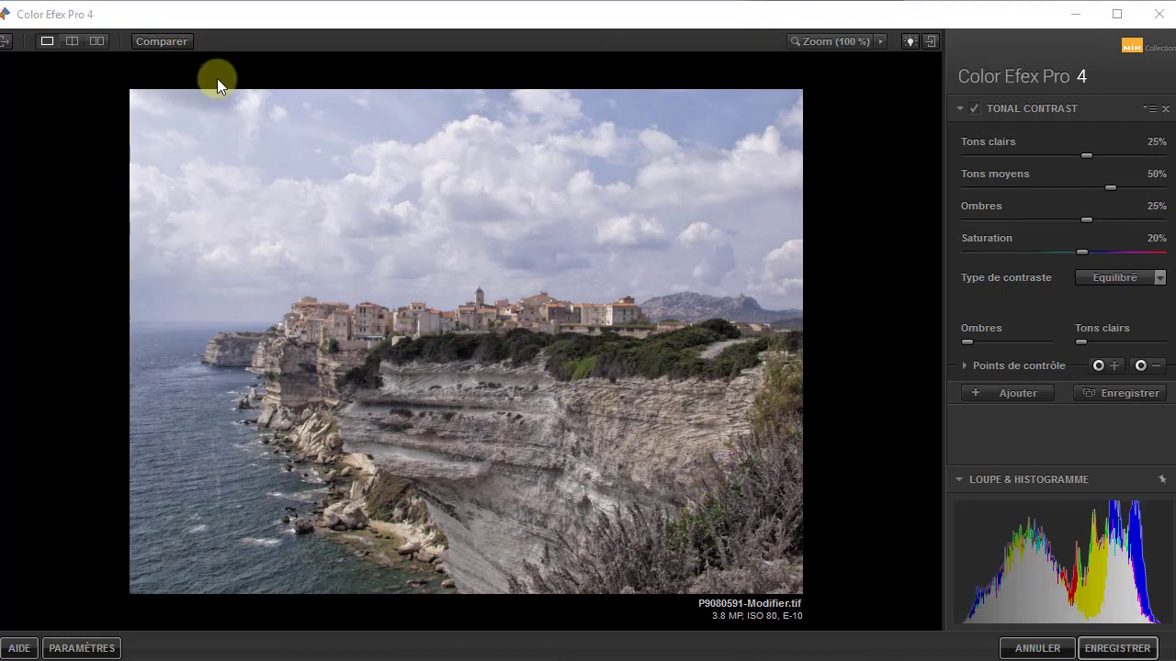
{"action": "left_click", "coordinate": [3, 52]}
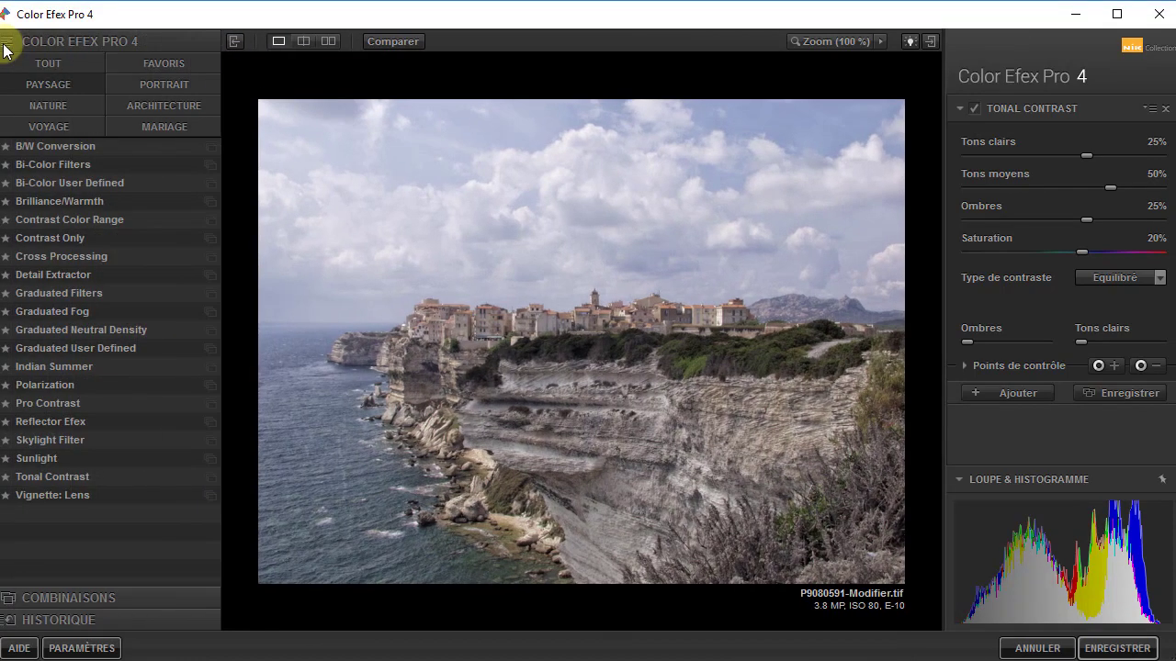
- Apply the Graduated Fog filter to the photo and set its Méthode Fog to 2
{"action": "left_click", "coordinate": [81, 318]}
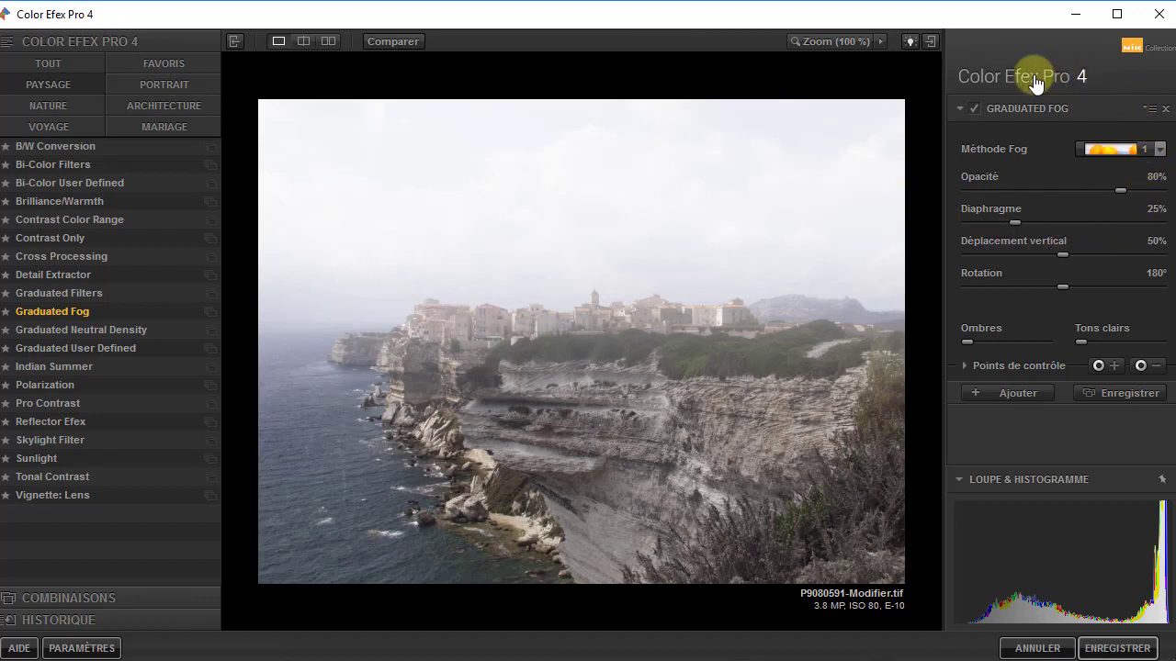
{"action": "left_click", "coordinate": [1161, 152]}
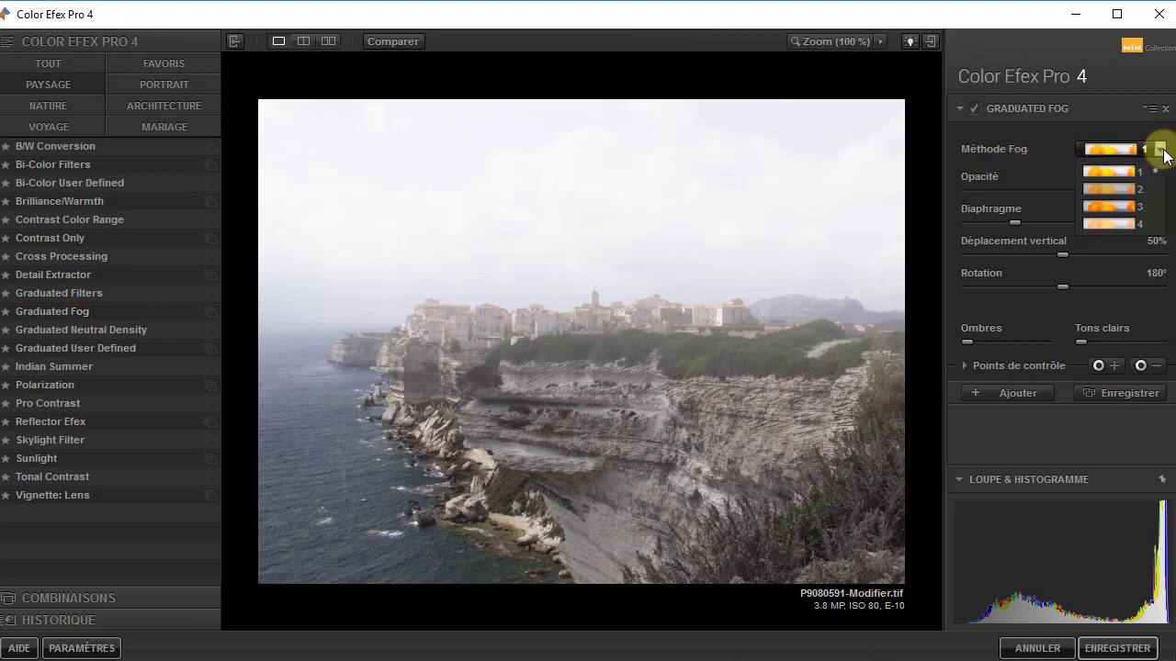
{"action": "left_click", "coordinate": [1118, 168]}
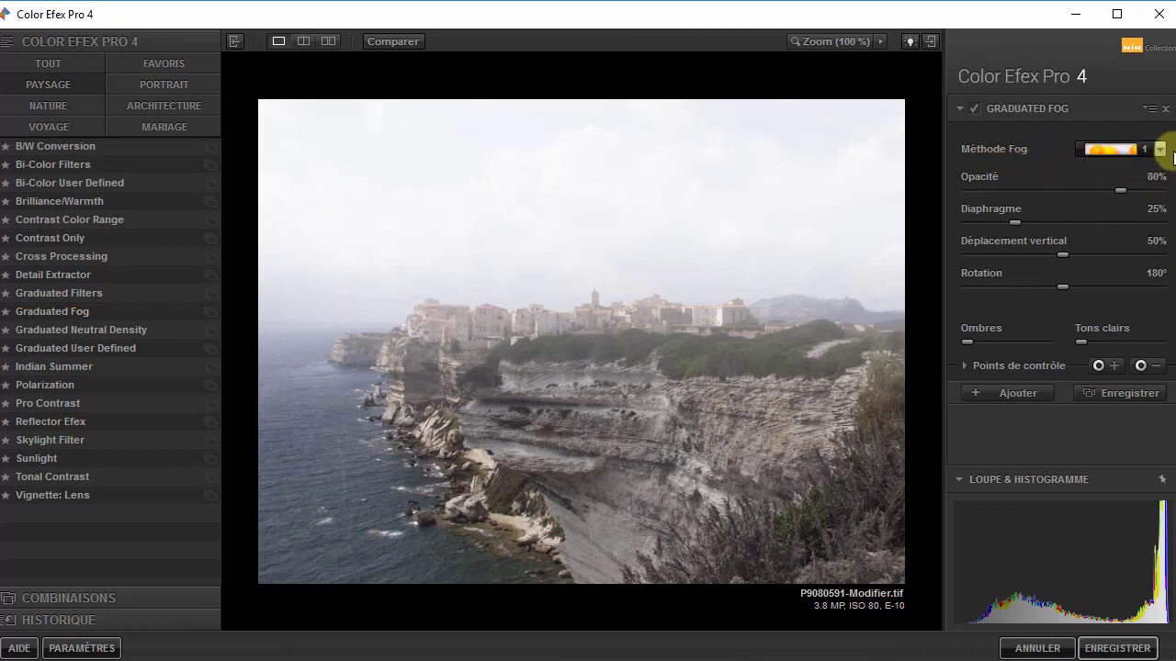
{"action": "left_click", "coordinate": [1160, 150]}
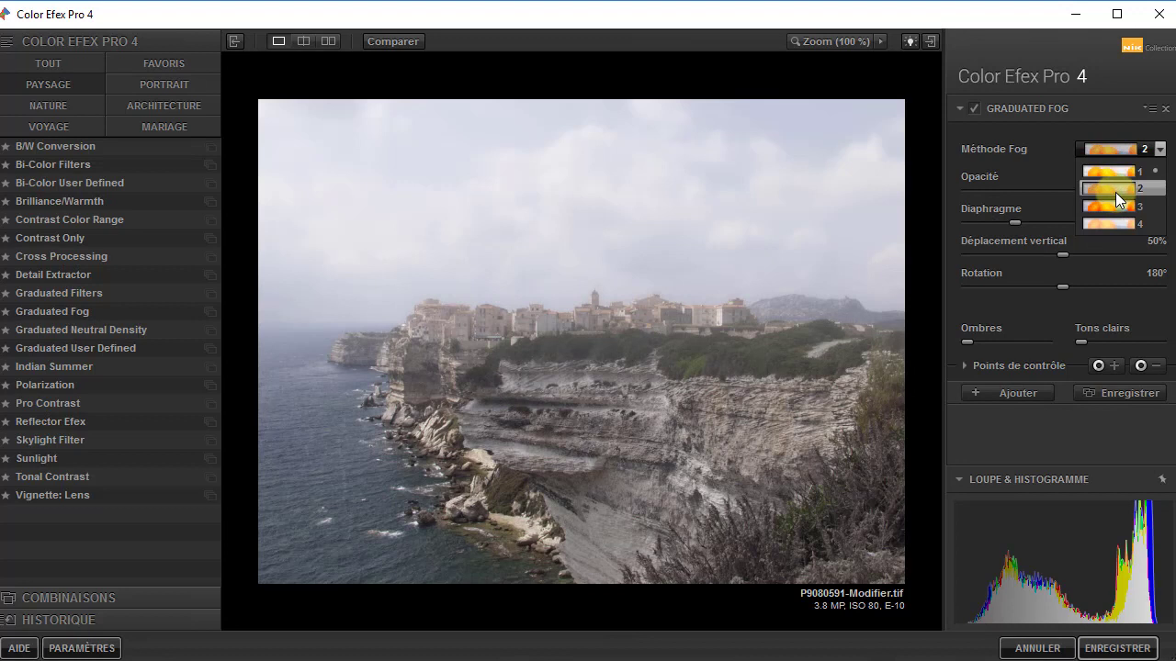
{"action": "left_click", "coordinate": [1115, 192]}
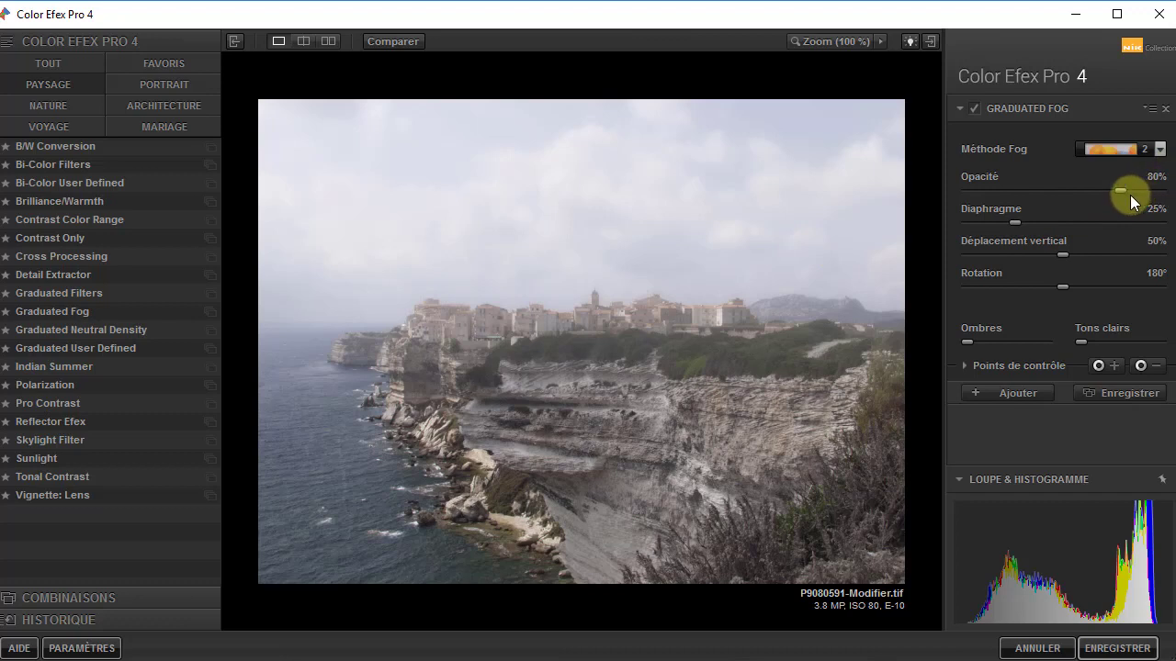
- Set the fog's Opacité to 78%, Diaphragme to 32%, Déplacement vertical to 47% and Rotation to 174°
{"action": "mouse_move", "coordinate": [1123, 196]}
{"action": "left_mouse_down"}
{"action": "mouse_move", "coordinate": [955, 195]}
{"action": "mouse_move", "coordinate": [1116, 197]}
{"action": "left_mouse_up"}
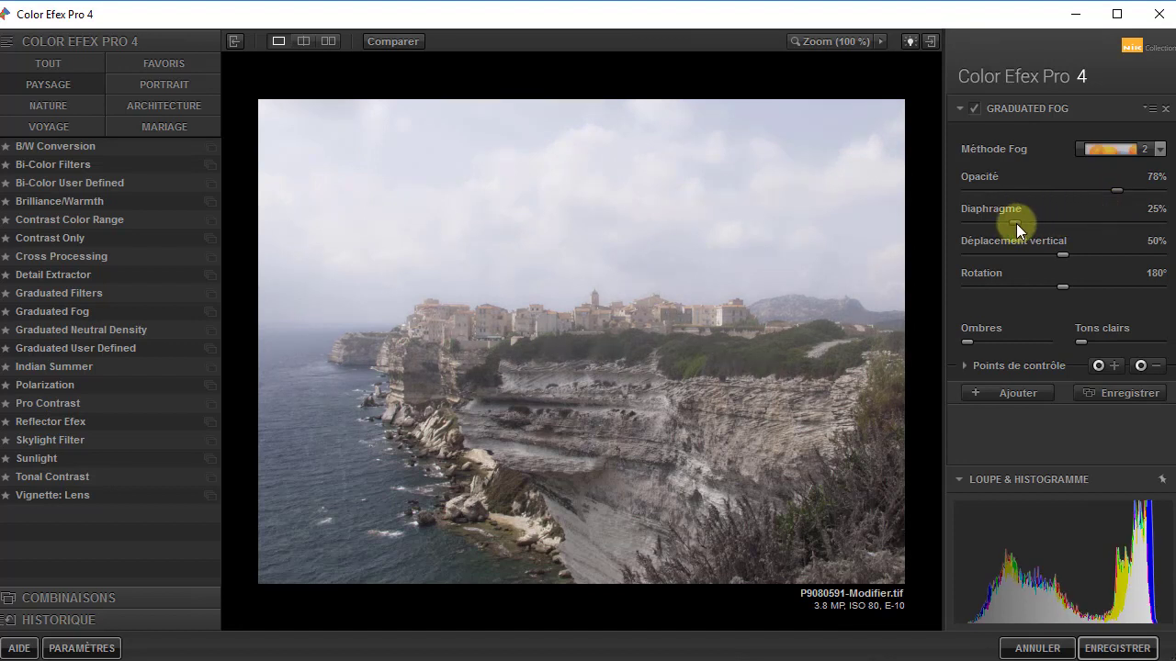
{"action": "mouse_move", "coordinate": [1016, 224]}
{"action": "left_mouse_down"}
{"action": "mouse_move", "coordinate": [1119, 225]}
{"action": "mouse_move", "coordinate": [1030, 225]}
{"action": "left_mouse_up"}
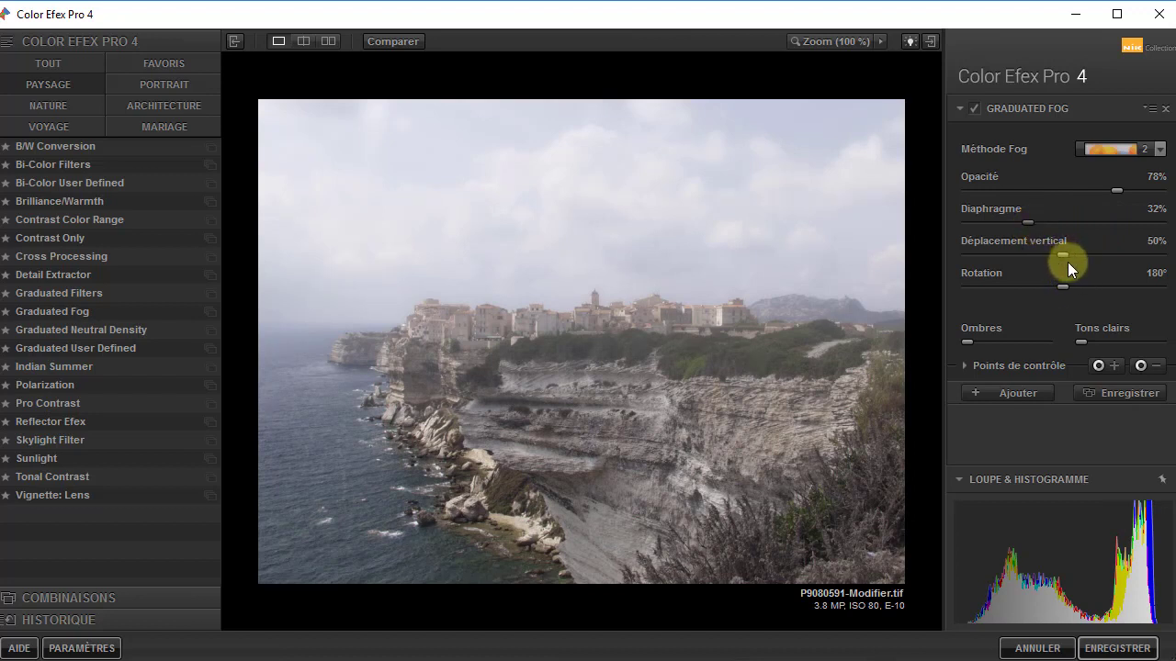
{"action": "mouse_move", "coordinate": [1062, 255]}
{"action": "left_mouse_down"}
{"action": "mouse_move", "coordinate": [1127, 254]}
{"action": "mouse_move", "coordinate": [1057, 258]}
{"action": "left_mouse_up"}
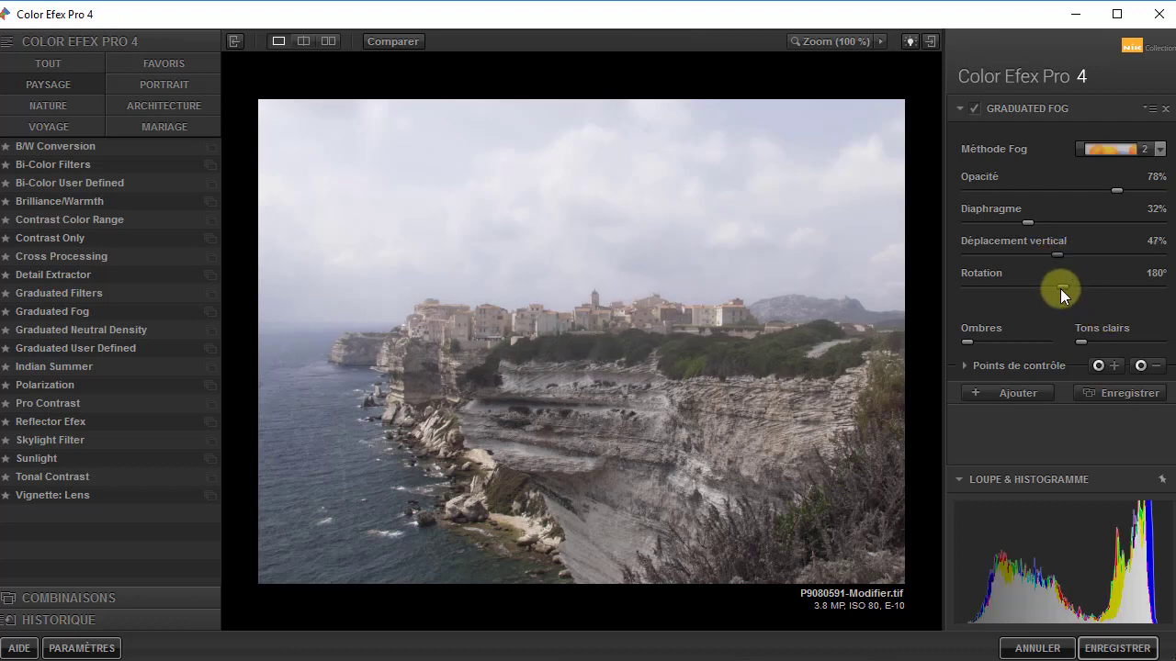
{"action": "mouse_move", "coordinate": [1063, 287]}
{"action": "left_mouse_down"}
{"action": "mouse_move", "coordinate": [1146, 295]}
{"action": "mouse_move", "coordinate": [1048, 298]}
{"action": "mouse_move", "coordinate": [1060, 291]}
{"action": "left_mouse_up"}
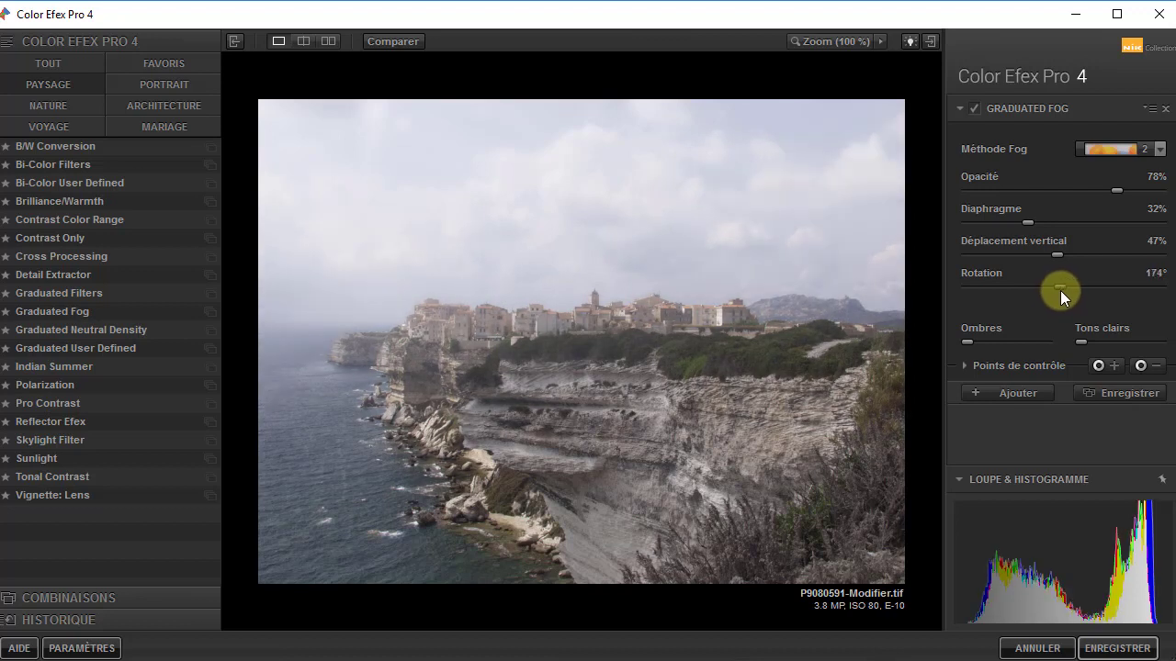